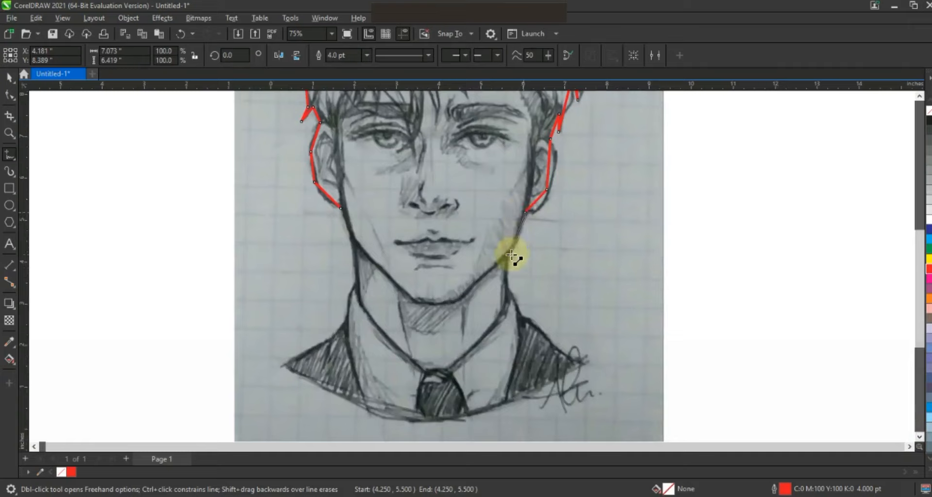
Step: Trace the neck and shoulders on both sides with straight segments and close the red head-and-shoulders outline across the chest
{"action": "double_click", "coordinate": [581, 364]}
{"action": "left_click", "coordinate": [341, 208]}
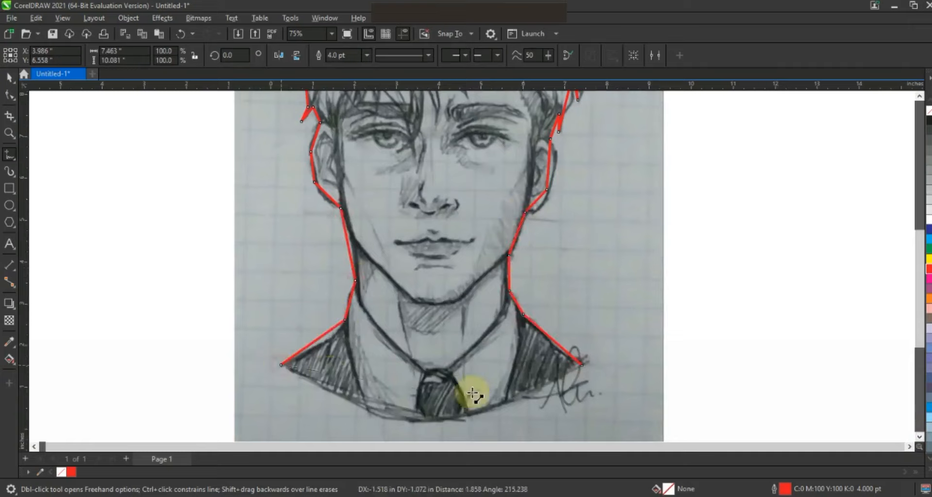
{"action": "left_click", "coordinate": [581, 365]}
Step: Bend the outline's straight chest edge and the left shoulder segment into curves that follow the sketch
{"action": "left_click", "coordinate": [10, 95]}
{"action": "key", "text": "F3"}
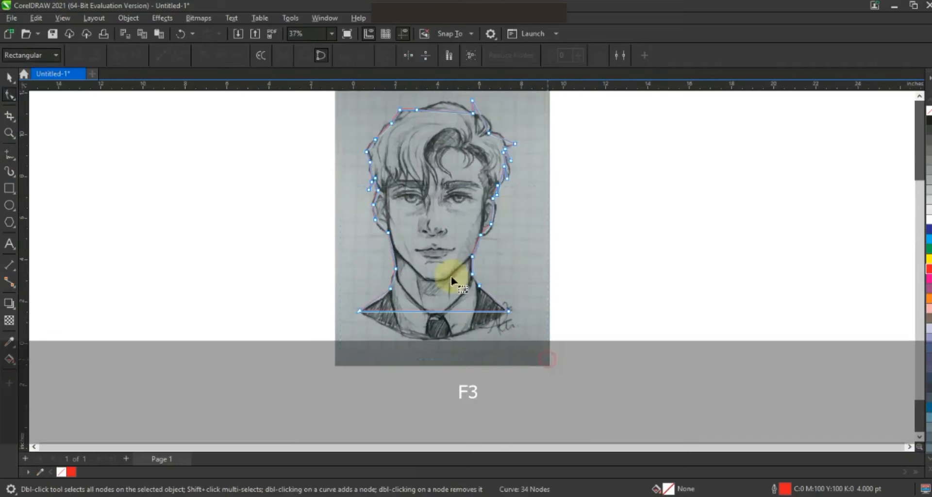
{"action": "key", "text": "z"}
{"action": "left_click_drag", "start_coordinate": [319, 285], "coordinate": [585, 353]}
{"action": "left_click", "coordinate": [9, 97]}
{"action": "left_click_drag", "start_coordinate": [329, 241], "coordinate": [424, 323]}
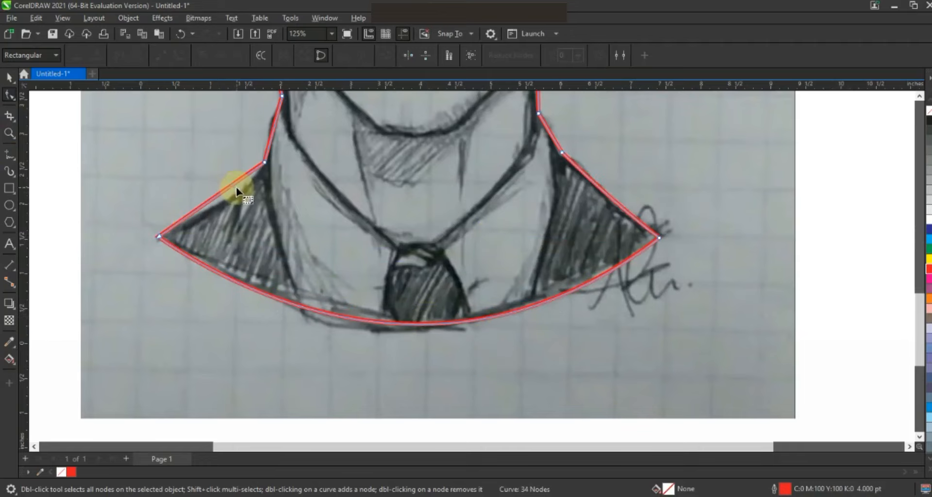
{"action": "left_click_drag", "start_coordinate": [237, 188], "coordinate": [238, 189]}
Step: Curve the outline segments along the left side of the neck and around both ears to match the sketch
{"action": "scroll", "coordinate": [920, 98], "scroll_direction": "up", "scroll_amount": 6}
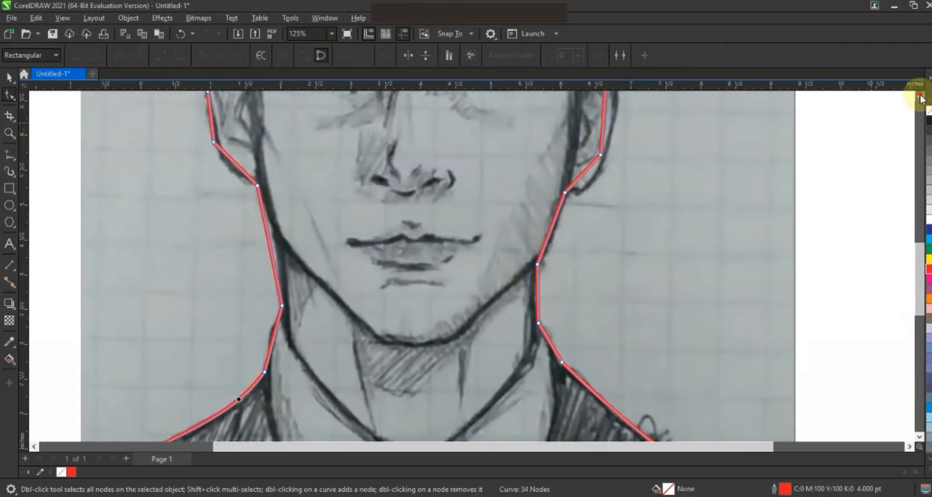
{"action": "left_click_drag", "start_coordinate": [269, 338], "coordinate": [271, 341]}
{"action": "left_click_drag", "start_coordinate": [235, 271], "coordinate": [234, 264]}
{"action": "left_click_drag", "start_coordinate": [216, 177], "coordinate": [212, 171]}
{"action": "left_click_drag", "start_coordinate": [585, 277], "coordinate": [589, 270]}
{"action": "left_click_drag", "start_coordinate": [605, 229], "coordinate": [618, 208]}
{"action": "left_click", "coordinate": [602, 262]}
Step: Curve the outline segments of the hair locks on the right side of the head, up to the upper-right tuft
{"action": "scroll", "coordinate": [909, 104], "scroll_direction": "up", "scroll_amount": 5}
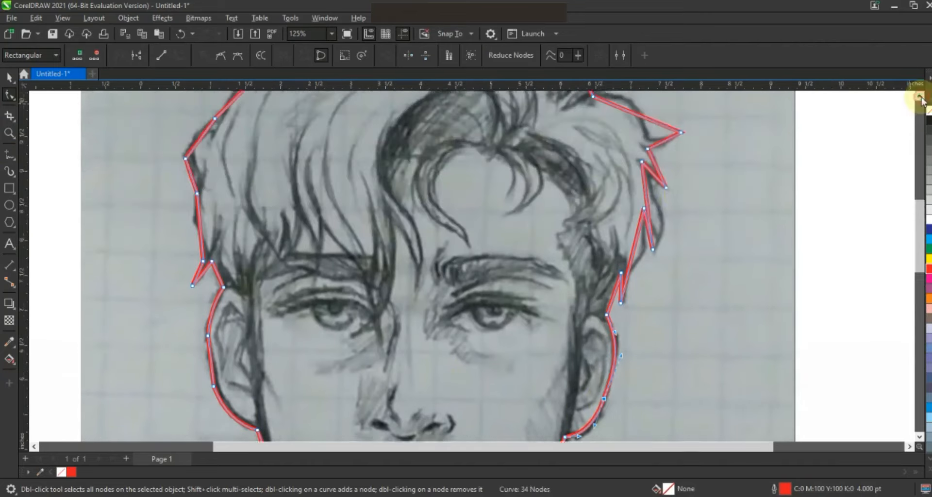
{"action": "mouse_move", "coordinate": [650, 264]}
{"action": "left_mouse_down"}
{"action": "mouse_move", "coordinate": [641, 280]}
{"action": "mouse_move", "coordinate": [643, 265]}
{"action": "left_mouse_up"}
{"action": "left_click_drag", "start_coordinate": [648, 214], "coordinate": [652, 214]}
{"action": "left_click", "coordinate": [920, 97]}
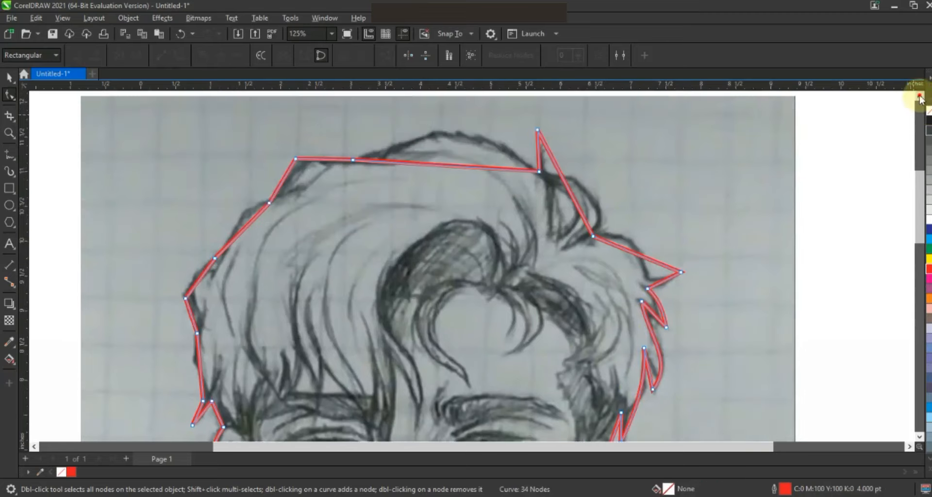
{"action": "left_click_drag", "start_coordinate": [651, 259], "coordinate": [645, 257]}
{"action": "left_click", "coordinate": [581, 221]}
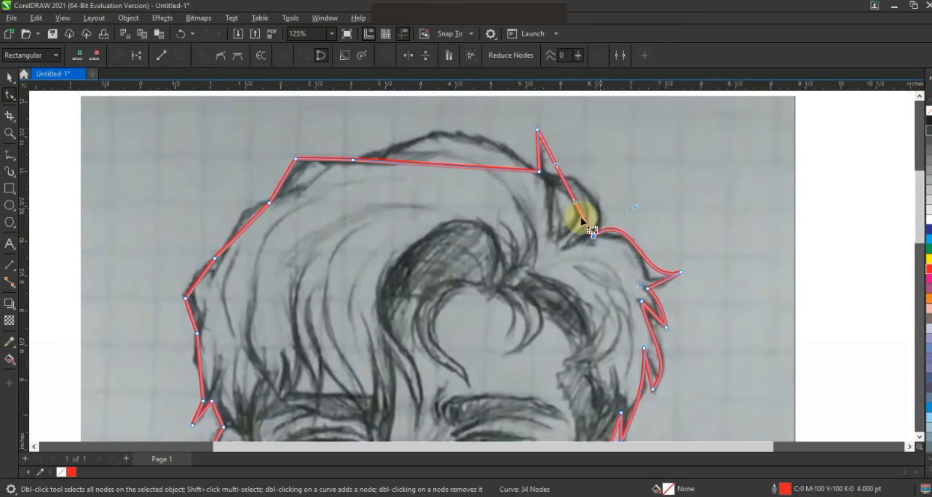
{"action": "left_click_drag", "start_coordinate": [608, 200], "coordinate": [605, 201]}
Step: Bend the outline over the crown and down the left side of the hair to follow the sketched hair
{"action": "left_click", "coordinate": [480, 170]}
{"action": "left_click_drag", "start_coordinate": [480, 170], "coordinate": [446, 113]}
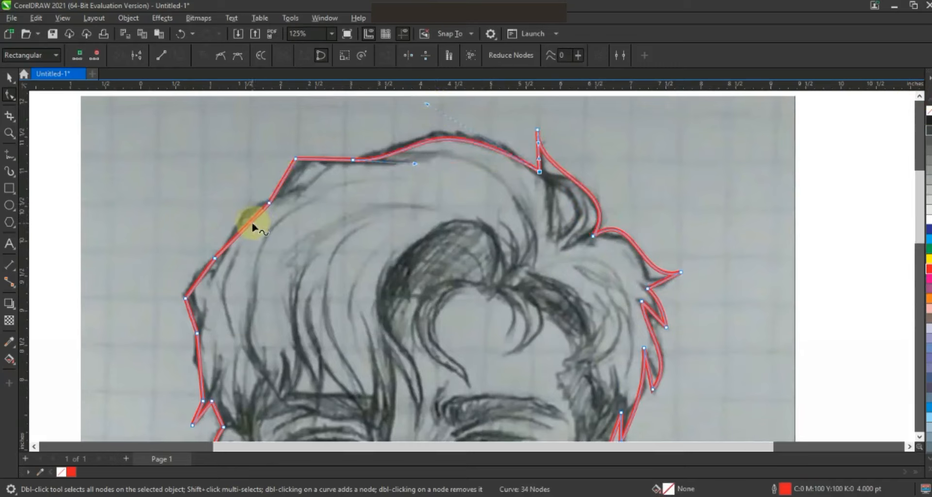
{"action": "left_click_drag", "start_coordinate": [252, 222], "coordinate": [242, 214]}
{"action": "left_click_drag", "start_coordinate": [208, 275], "coordinate": [199, 275]}
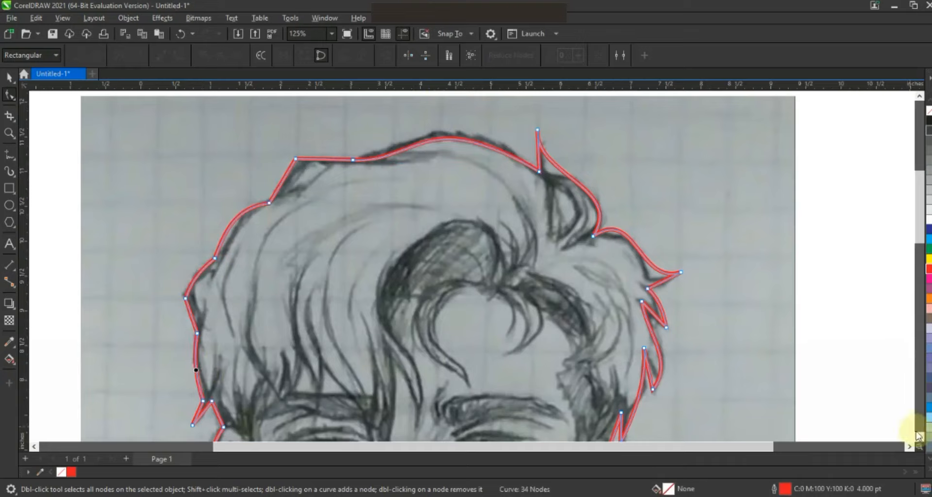
Step: Draw a zigzag path along the lower edge of the fringe, from the right ear across the forehead to the left hair tip
{"action": "scroll", "coordinate": [909, 430], "scroll_direction": "down", "scroll_amount": 10}
{"action": "key", "text": "F3"}
{"action": "key", "text": "F3"}
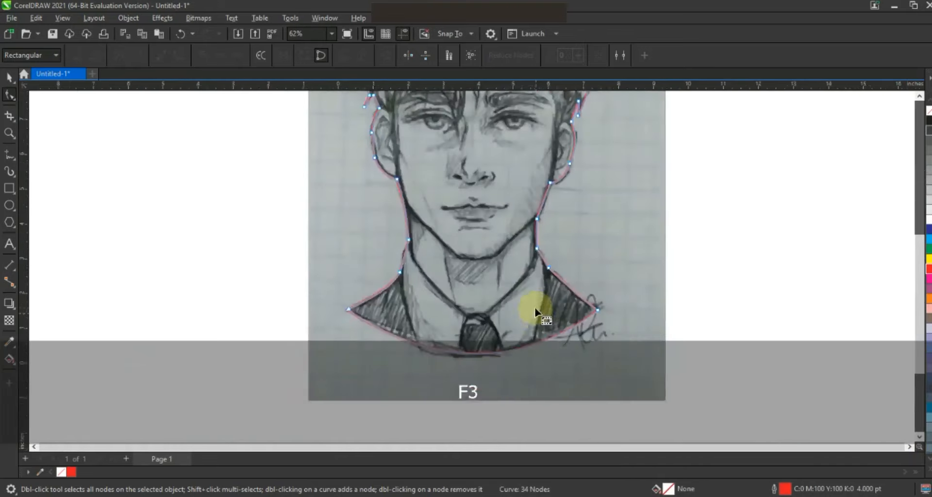
{"action": "left_click", "coordinate": [9, 132]}
{"action": "left_click_drag", "start_coordinate": [390, 124], "coordinate": [644, 348]}
{"action": "key", "text": "F5"}
{"action": "left_click", "coordinate": [531, 295]}
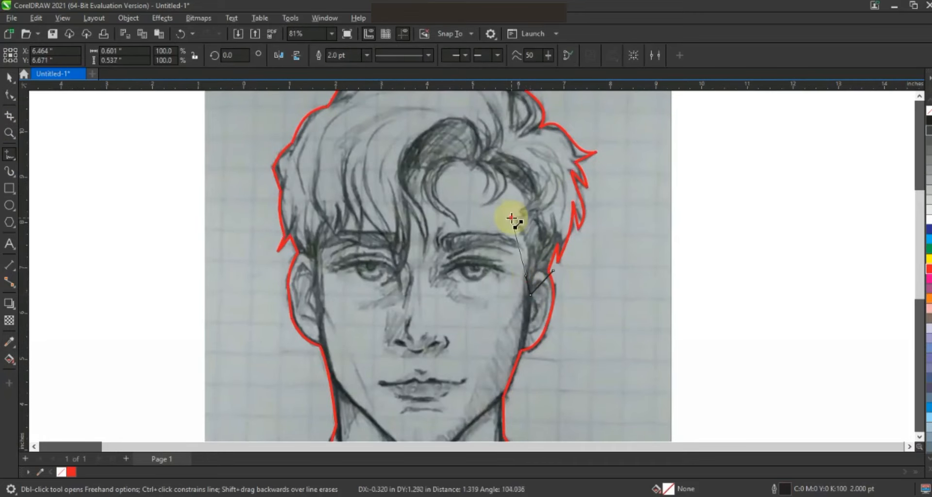
{"action": "left_click", "coordinate": [503, 170]}
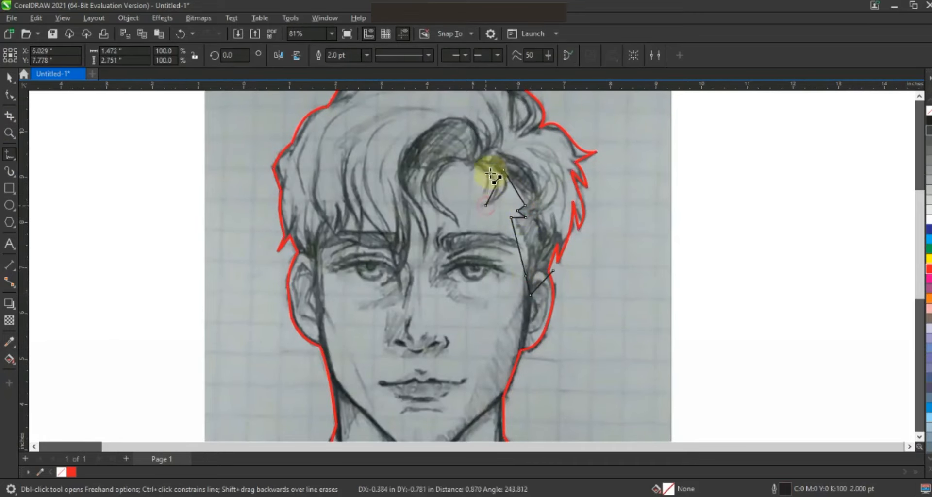
{"action": "left_click", "coordinate": [464, 157]}
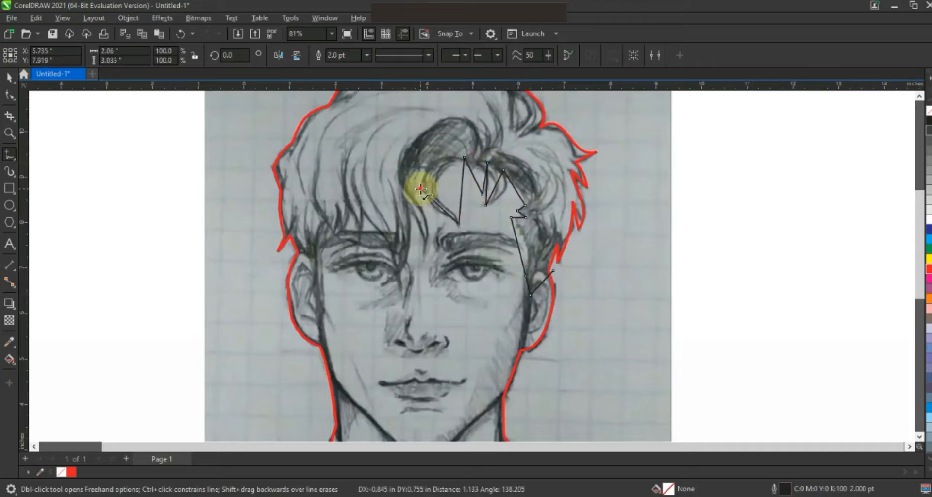
{"action": "left_click", "coordinate": [429, 250]}
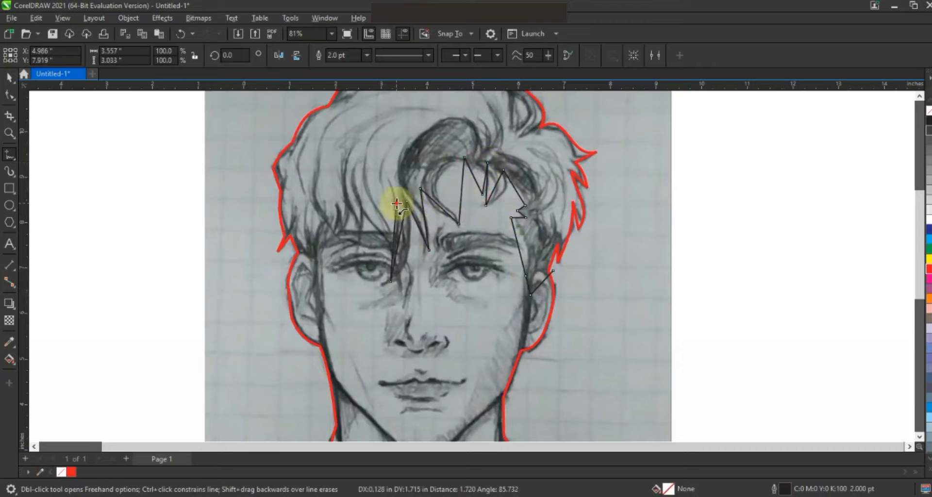
{"action": "left_click", "coordinate": [361, 205]}
{"action": "left_click", "coordinate": [348, 195]}
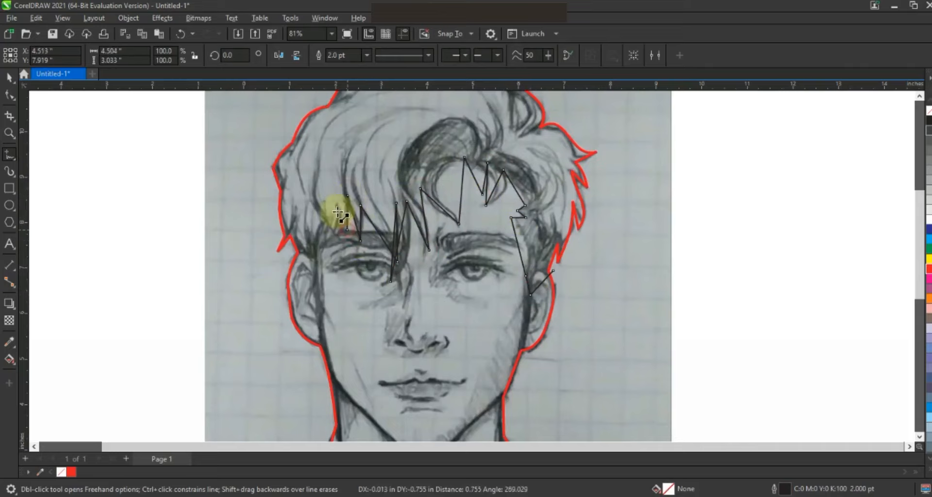
{"action": "left_click", "coordinate": [333, 237]}
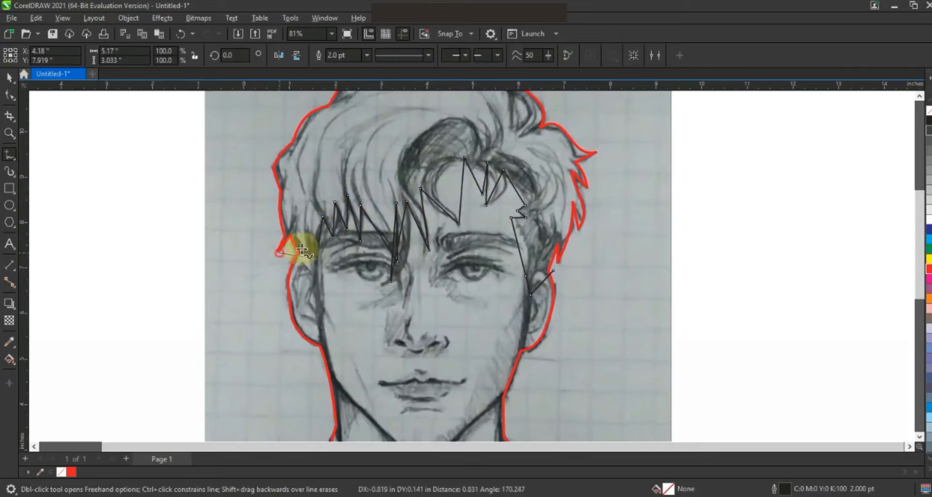
Step: Set the fringe path's outline width to 3.0 pt and its outline colour to red
{"action": "left_click", "coordinate": [367, 55]}
{"action": "left_click", "coordinate": [354, 127]}
{"action": "right_click", "coordinate": [928, 269]}
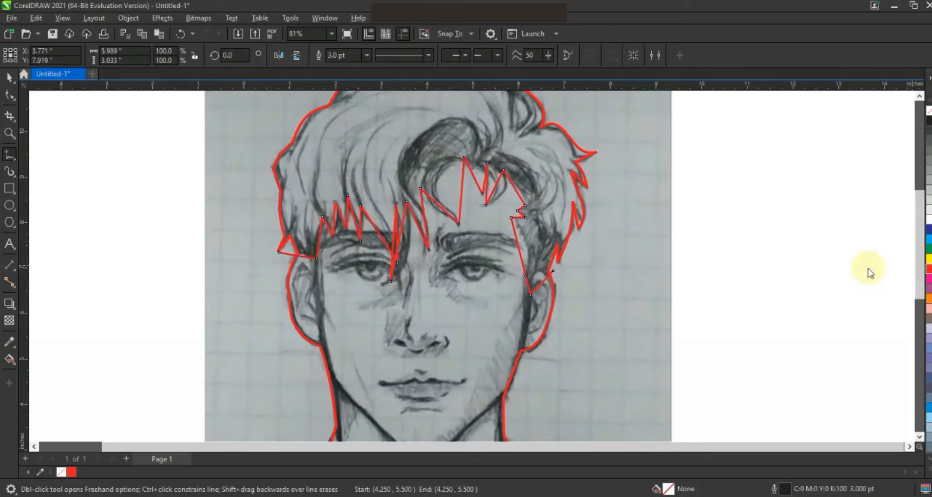
Step: Curve the right half of the fringe path so it follows the sideburn and the curled locks over the forehead
{"action": "left_click", "coordinate": [10, 96]}
{"action": "key", "text": "shift+F2"}
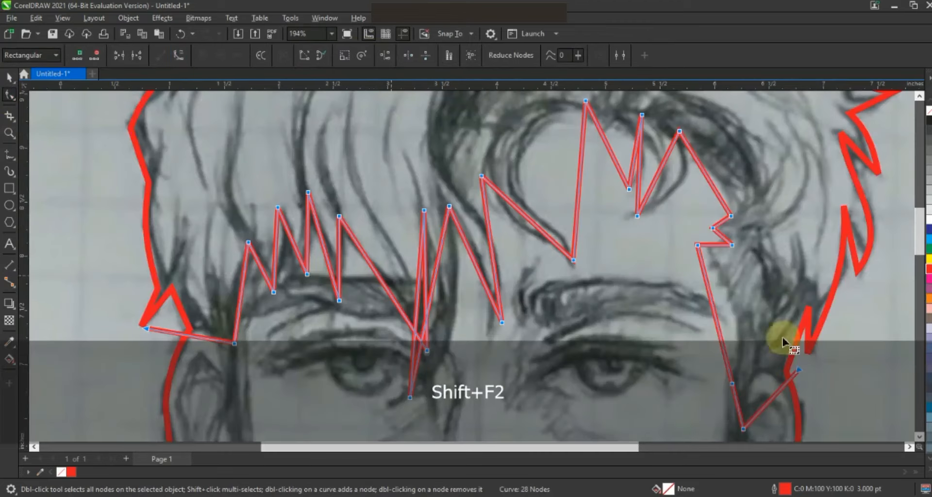
{"action": "left_click", "coordinate": [730, 297]}
{"action": "left_click_drag", "start_coordinate": [716, 321], "coordinate": [735, 350]}
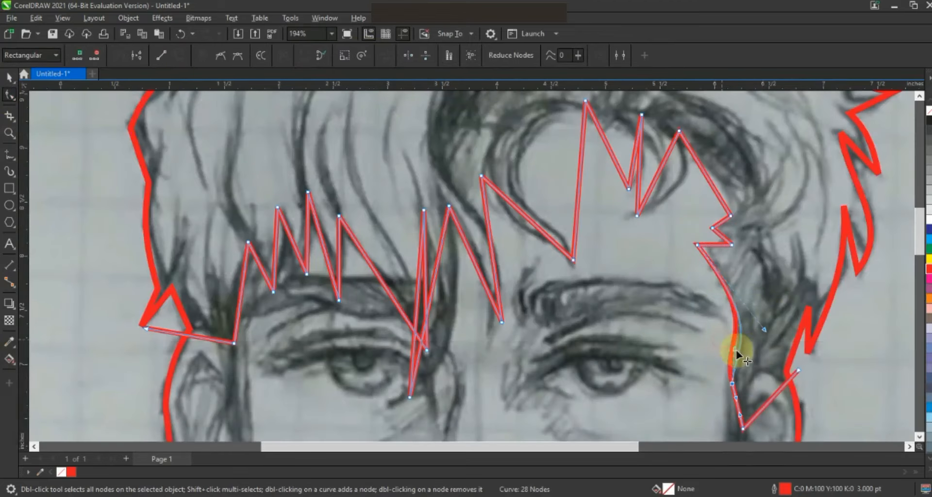
{"action": "left_click_drag", "start_coordinate": [716, 245], "coordinate": [714, 239]}
{"action": "left_click_drag", "start_coordinate": [708, 179], "coordinate": [726, 188]}
{"action": "left_click_drag", "start_coordinate": [657, 176], "coordinate": [637, 141]}
{"action": "left_click_drag", "start_coordinate": [581, 165], "coordinate": [456, 178]}
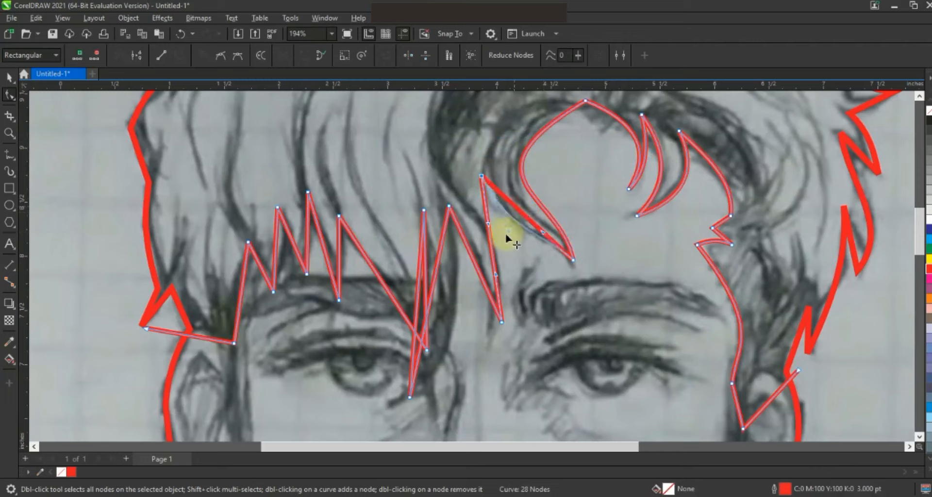
Step: Bend the middle and left fringe segments into tapered hair strands, ending at the left hair tip
{"action": "left_click_drag", "start_coordinate": [501, 247], "coordinate": [479, 246]}
{"action": "left_click_drag", "start_coordinate": [437, 263], "coordinate": [431, 291]}
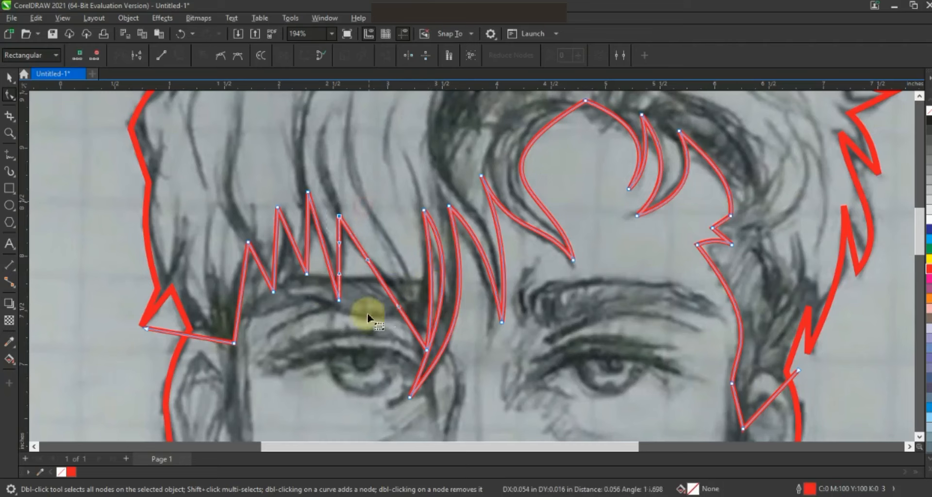
{"action": "left_click_drag", "start_coordinate": [427, 349], "coordinate": [424, 347]}
{"action": "left_click_drag", "start_coordinate": [431, 298], "coordinate": [439, 295]}
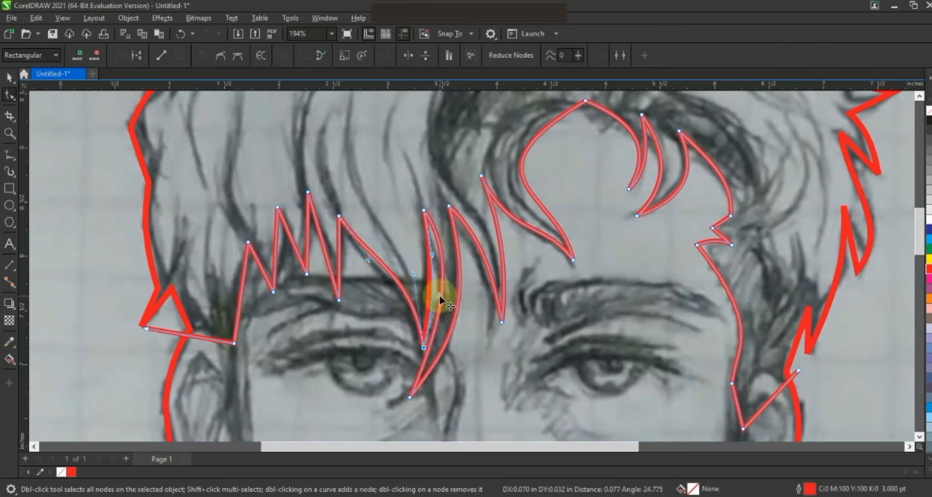
{"action": "left_click_drag", "start_coordinate": [339, 264], "coordinate": [343, 264]}
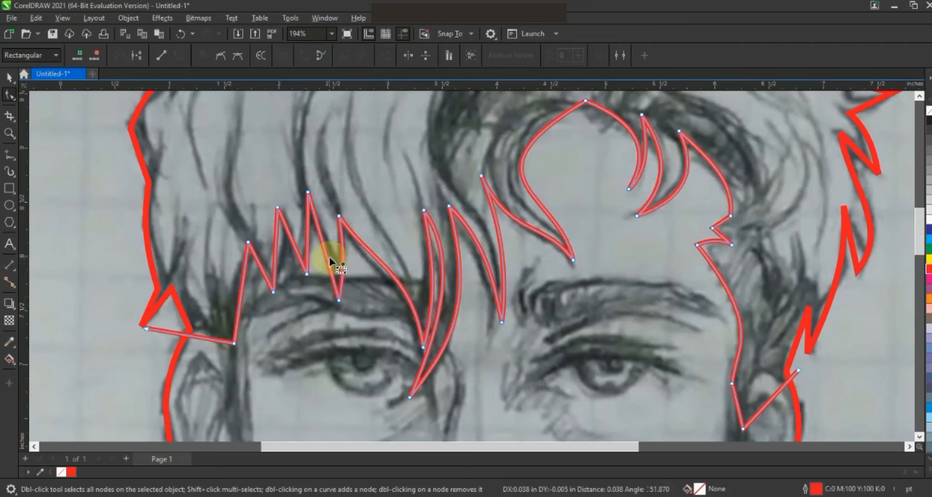
{"action": "left_click", "coordinate": [302, 257]}
{"action": "left_click_drag", "start_coordinate": [301, 258], "coordinate": [256, 266]}
{"action": "left_click", "coordinate": [238, 281]}
{"action": "left_click_drag", "start_coordinate": [185, 336], "coordinate": [218, 323]}
Step: Use Smart Fill to fill the enclosed hair region with blue-grey C:40 M:20 Y:0 K:40 and a 0.5 pt outline
{"action": "key", "text": "F4"}
{"action": "left_click", "coordinate": [8, 80]}
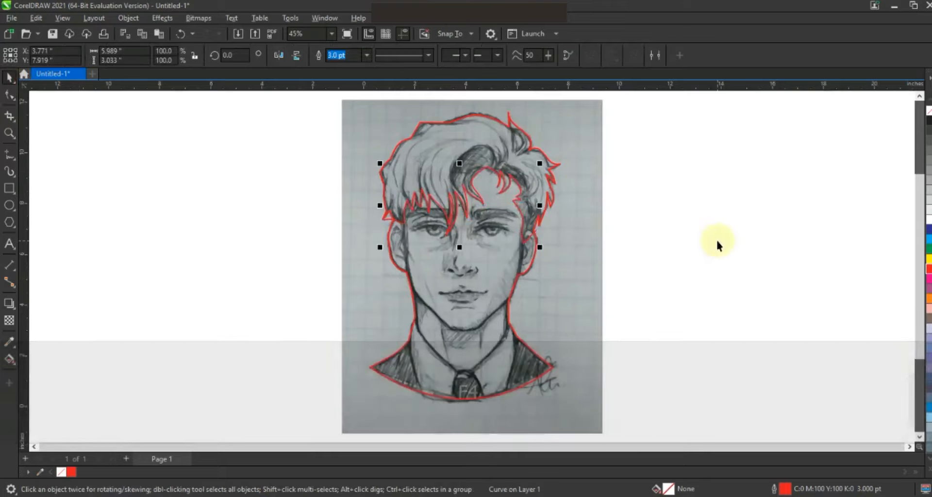
{"action": "left_click", "coordinate": [13, 363]}
{"action": "left_click", "coordinate": [40, 373]}
{"action": "left_click", "coordinate": [486, 157]}
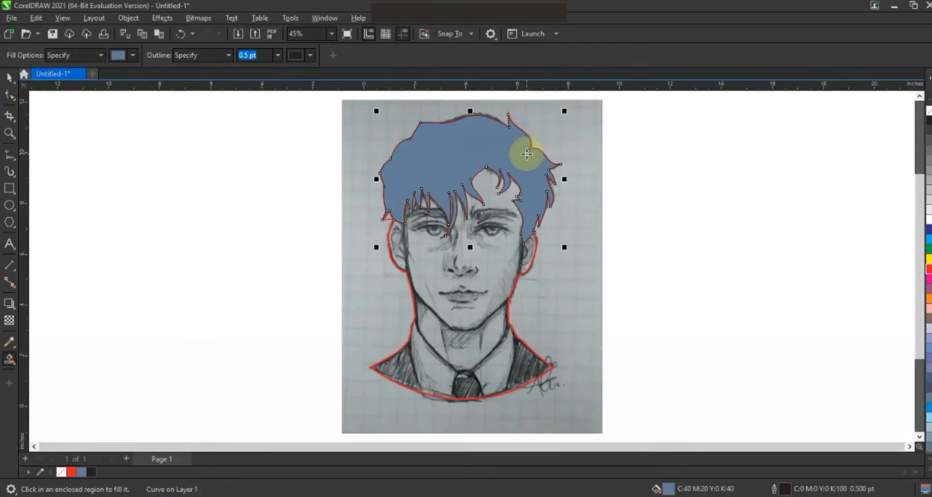
Step: Trace a closed straight-segment face shape around the jaw and chin, passing behind the hair at the top
{"action": "key", "text": "z"}
{"action": "left_click_drag", "start_coordinate": [586, 317], "coordinate": [587, 317]}
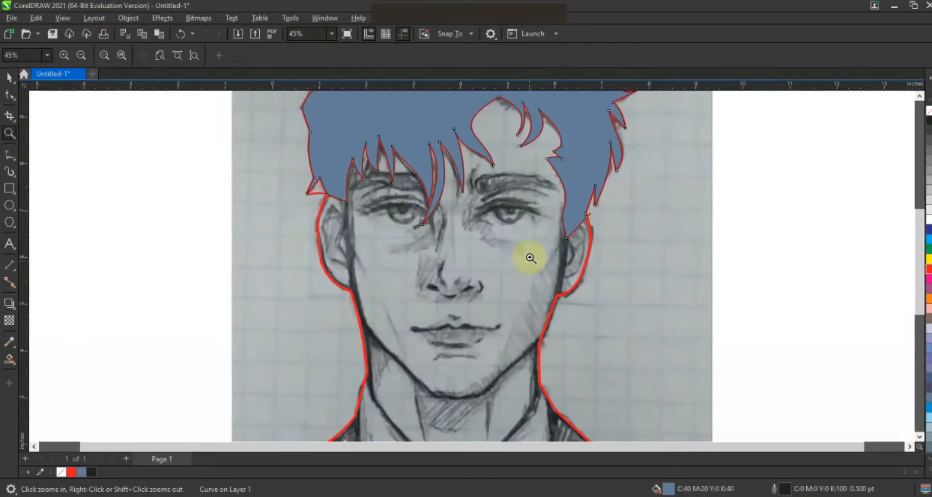
{"action": "left_click", "coordinate": [7, 159]}
{"action": "left_click", "coordinate": [344, 190]}
{"action": "double_click", "coordinate": [364, 315]}
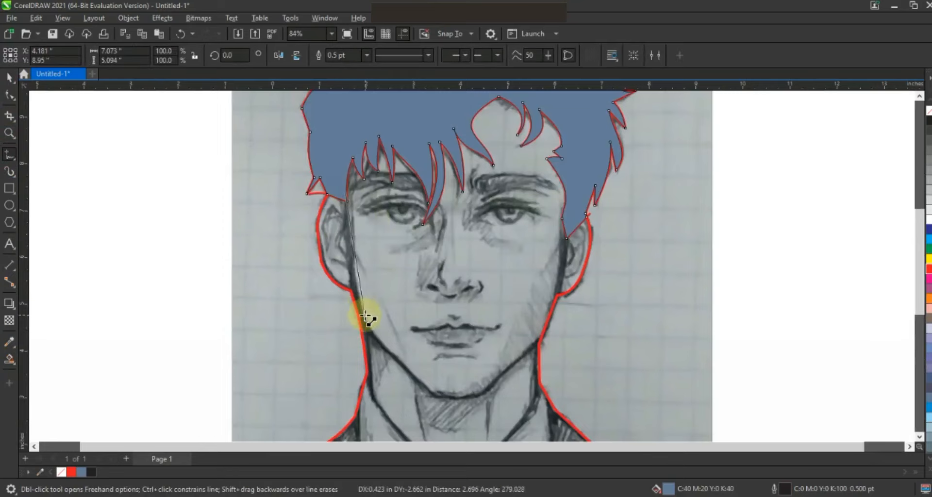
{"action": "double_click", "coordinate": [490, 384]}
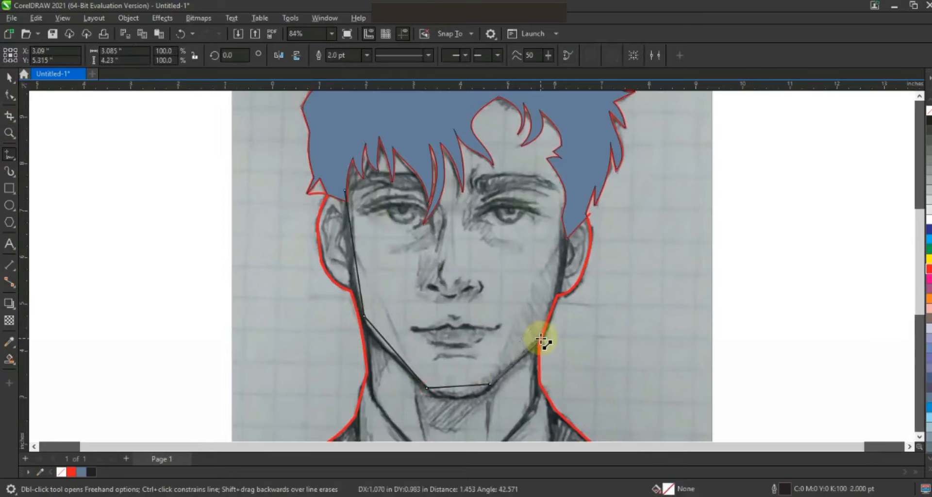
{"action": "double_click", "coordinate": [562, 222]}
{"action": "double_click", "coordinate": [570, 137]}
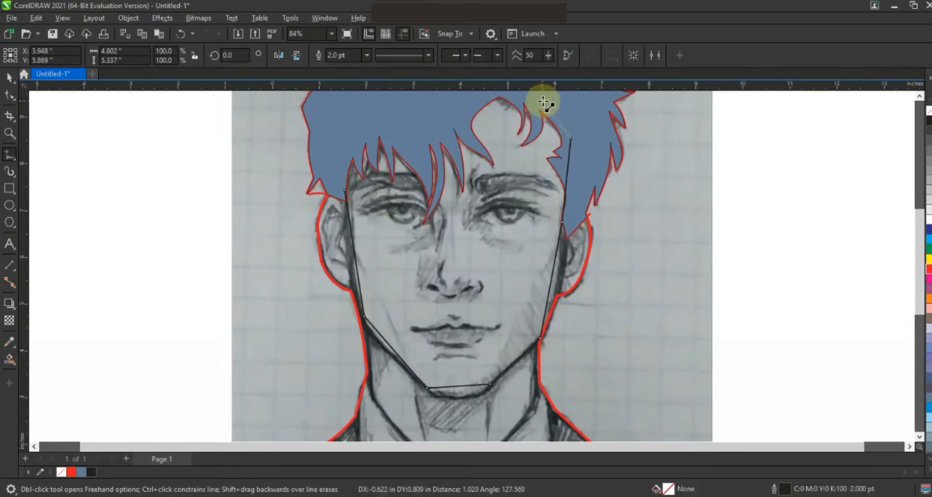
{"action": "double_click", "coordinate": [542, 100]}
{"action": "scroll", "coordinate": [464, 92], "scroll_direction": "up", "scroll_amount": 2}
{"action": "double_click", "coordinate": [454, 125]}
{"action": "double_click", "coordinate": [358, 176]}
Step: Curve the face shape's jaw, chin and cheek segments on both sides to match the sketched face
{"action": "key", "text": "F10"}
{"action": "key", "text": "F3"}
{"action": "key", "text": "shift+F2"}
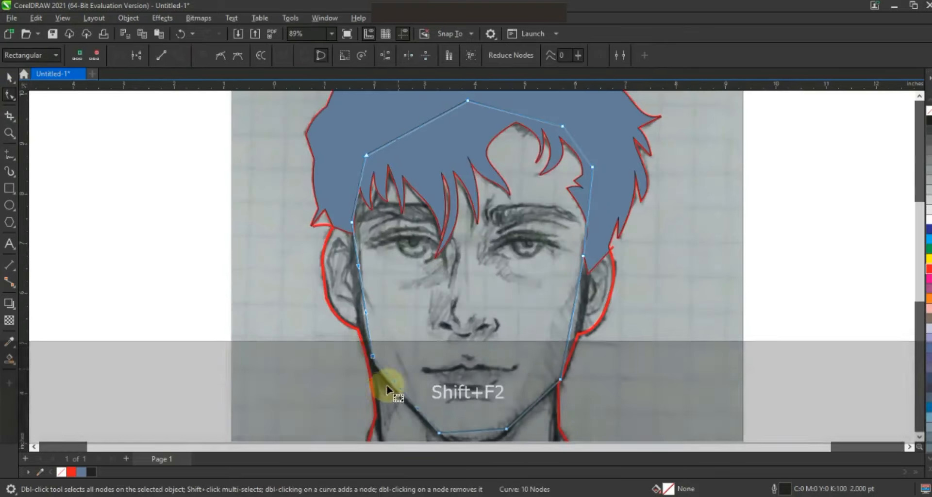
{"action": "left_click_drag", "start_coordinate": [395, 382], "coordinate": [387, 384]}
{"action": "scroll", "coordinate": [692, 405], "scroll_direction": "down", "scroll_amount": 3}
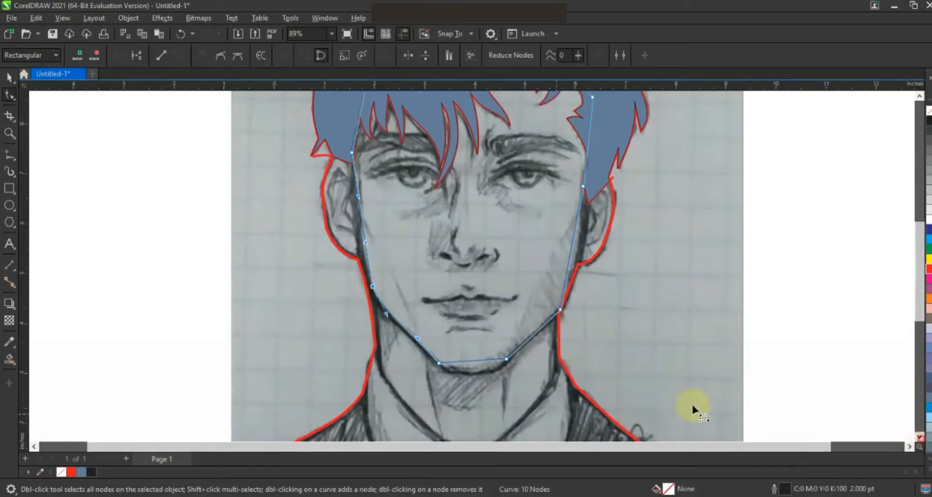
{"action": "left_click_drag", "start_coordinate": [481, 365], "coordinate": [462, 378]}
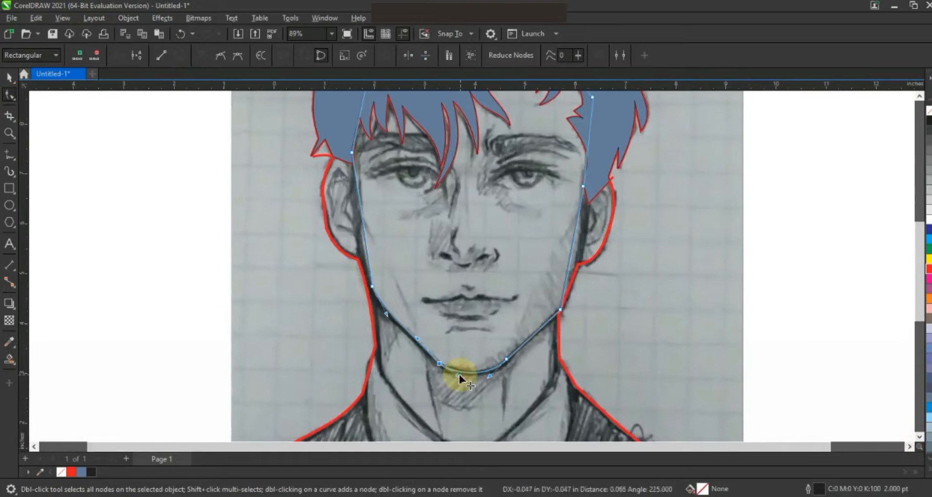
{"action": "left_click_drag", "start_coordinate": [365, 248], "coordinate": [363, 247]}
{"action": "left_click_drag", "start_coordinate": [379, 280], "coordinate": [363, 244]}
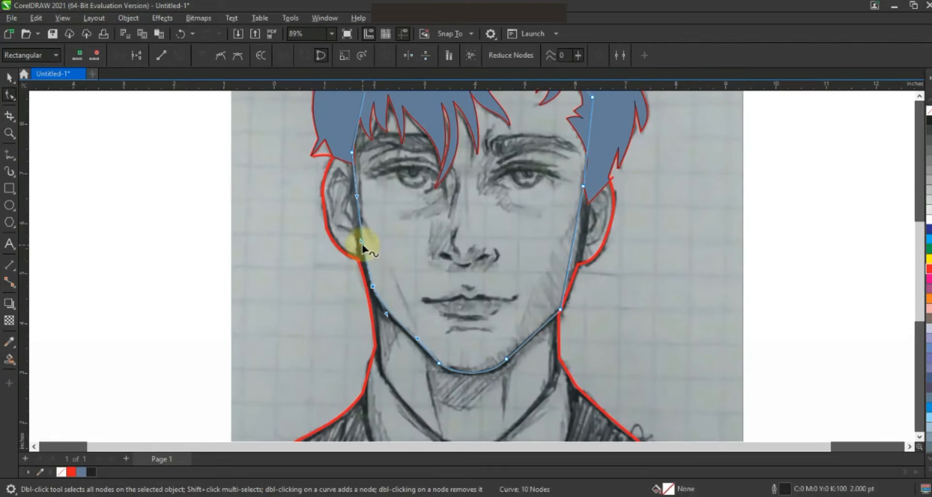
{"action": "left_click_drag", "start_coordinate": [559, 264], "coordinate": [572, 254]}
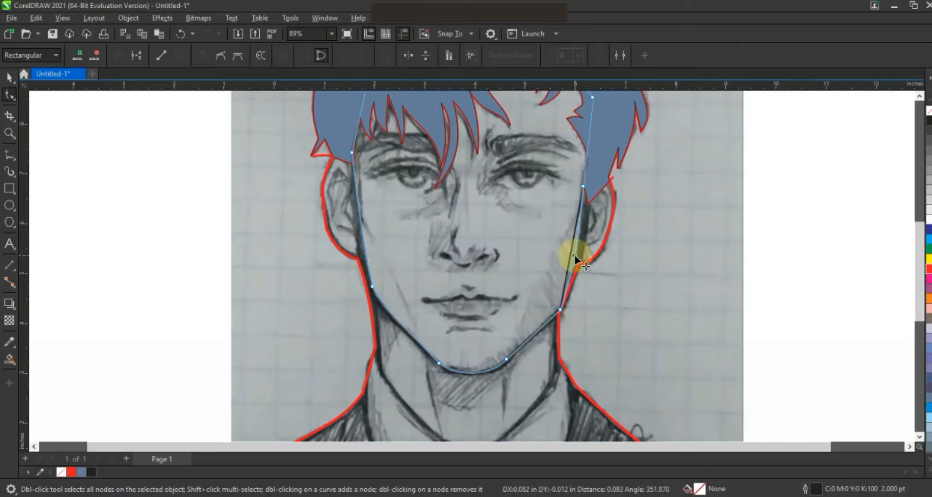
Step: Select all the traced shapes together and move them horizontally to the empty area right of the sketch
{"action": "left_click", "coordinate": [9, 134]}
{"action": "right_click", "coordinate": [476, 262]}
{"action": "left_click", "coordinate": [9, 77]}
{"action": "left_click_drag", "start_coordinate": [295, 102], "coordinate": [569, 360]}
{"action": "mouse_move", "coordinate": [513, 274]}
{"action": "left_mouse_down"}
{"action": "mouse_move", "coordinate": [549, 254]}
{"action": "mouse_move", "coordinate": [738, 267]}
{"action": "mouse_move", "coordinate": [731, 268]}
{"action": "left_mouse_up"}
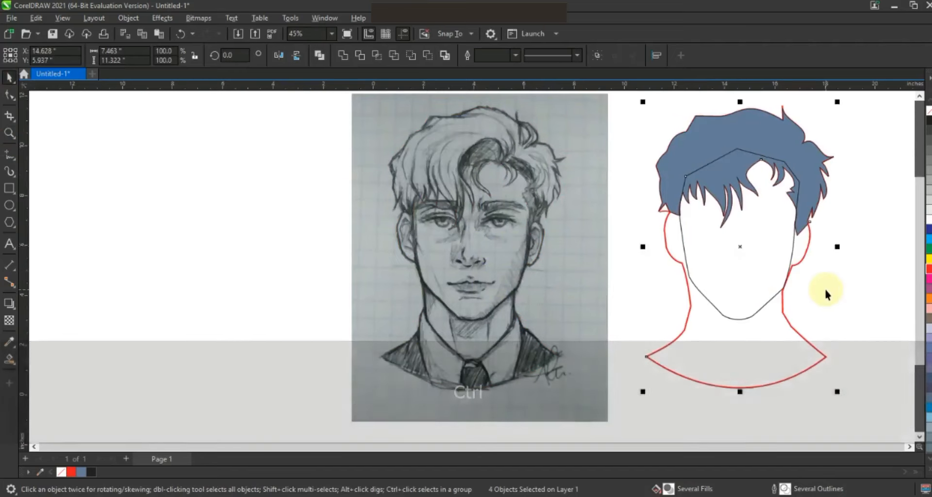
Step: Use Smart Fill to create a filled face shape from the enclosed region below the traced hair
{"action": "left_click", "coordinate": [825, 289]}
{"action": "left_click", "coordinate": [9, 359]}
{"action": "left_click", "coordinate": [733, 287]}
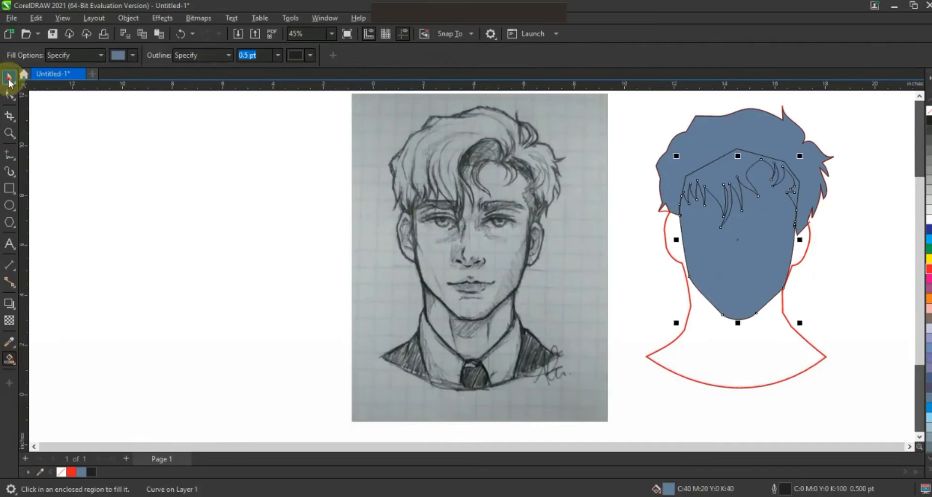
{"action": "left_click", "coordinate": [8, 77]}
{"action": "key", "text": "shift+Page_Down"}
{"action": "left_click", "coordinate": [861, 247]}
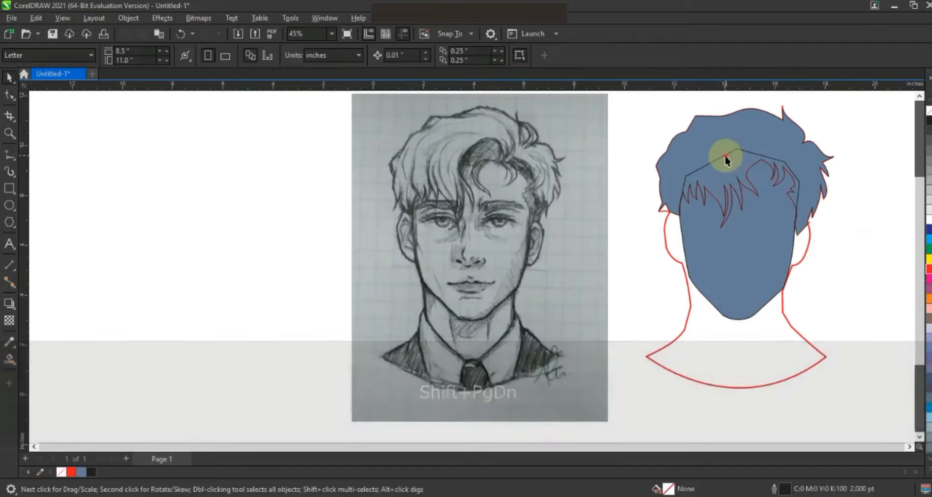
Step: Delete the original face outline running behind the hair, and undo the accidental move of the filled face
{"action": "left_click_drag", "start_coordinate": [715, 161], "coordinate": [838, 193]}
{"action": "key", "text": "Delete"}
{"action": "left_click_drag", "start_coordinate": [737, 249], "coordinate": [767, 267]}
{"action": "key", "text": "ctrl+z"}
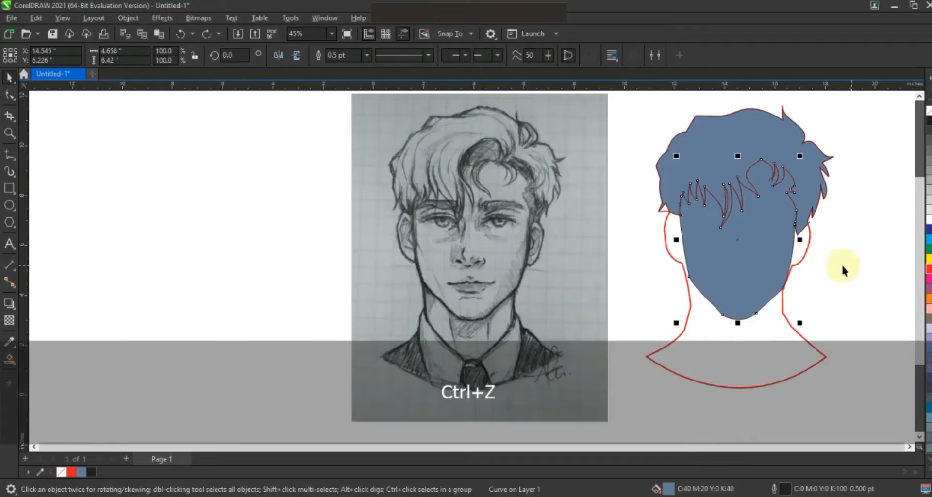
Step: Change the face shape's uniform fill to the skin tone C:5 M:11 Y:29 K:0
{"action": "left_click", "coordinate": [13, 373]}
{"action": "left_click", "coordinate": [58, 357]}
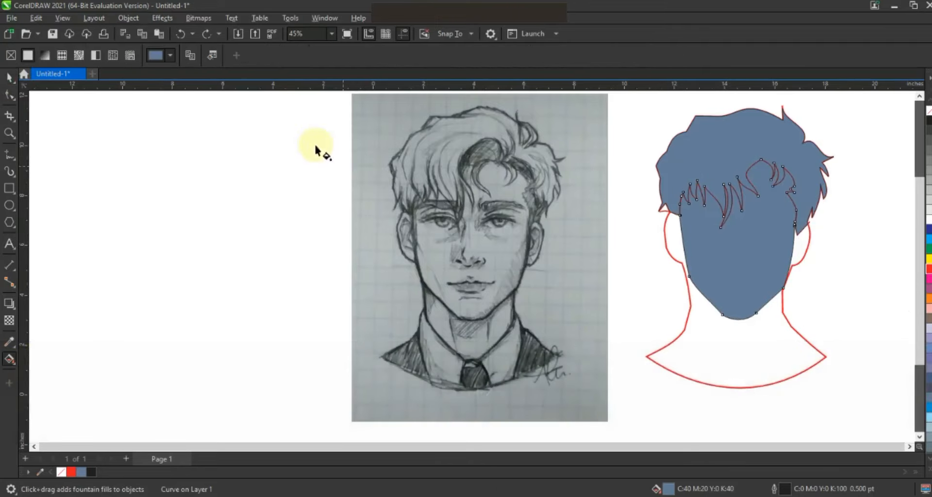
{"action": "left_click", "coordinate": [169, 57]}
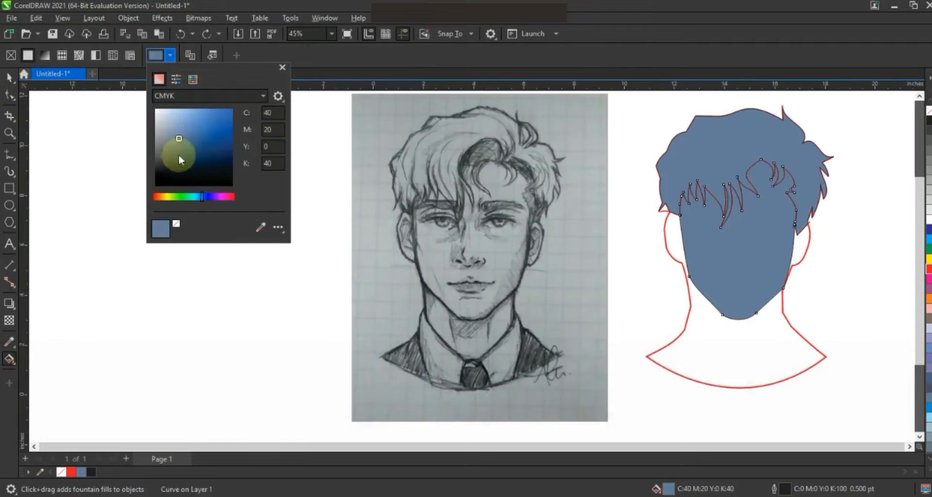
{"action": "left_click_drag", "start_coordinate": [192, 196], "coordinate": [162, 196]}
{"action": "left_click_drag", "start_coordinate": [185, 136], "coordinate": [177, 120]}
{"action": "left_click", "coordinate": [54, 156]}
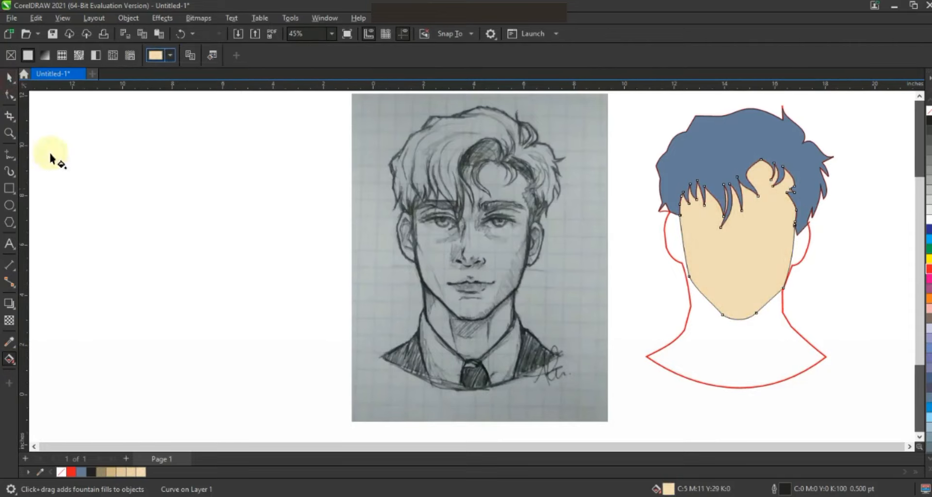
Step: Fill the hair shape with black and remove the outlines from both the hair and face shapes
{"action": "left_click", "coordinate": [8, 78]}
{"action": "left_click", "coordinate": [728, 169]}
{"action": "left_click", "coordinate": [929, 467]}
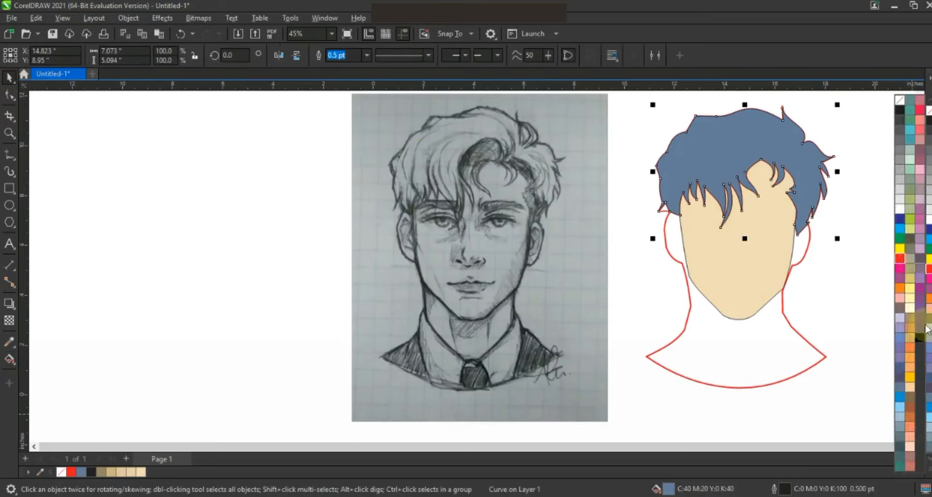
{"action": "left_click", "coordinate": [925, 337]}
{"action": "left_click", "coordinate": [853, 221]}
{"action": "left_click", "coordinate": [800, 176]}
{"action": "left_click", "coordinate": [777, 265], "text": "shift"}
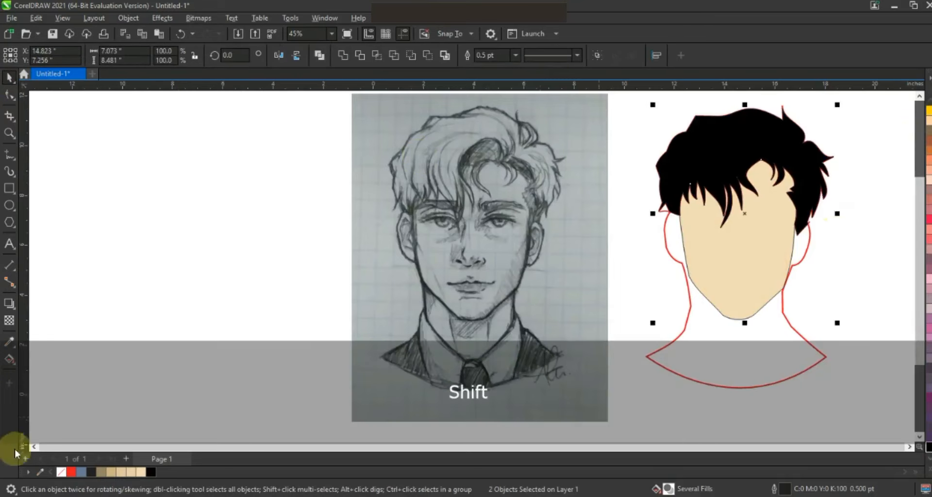
{"action": "left_click", "coordinate": [176, 324]}
Step: Fill the head-and-shoulders silhouette with black and remove its red outline
{"action": "left_click", "coordinate": [779, 355]}
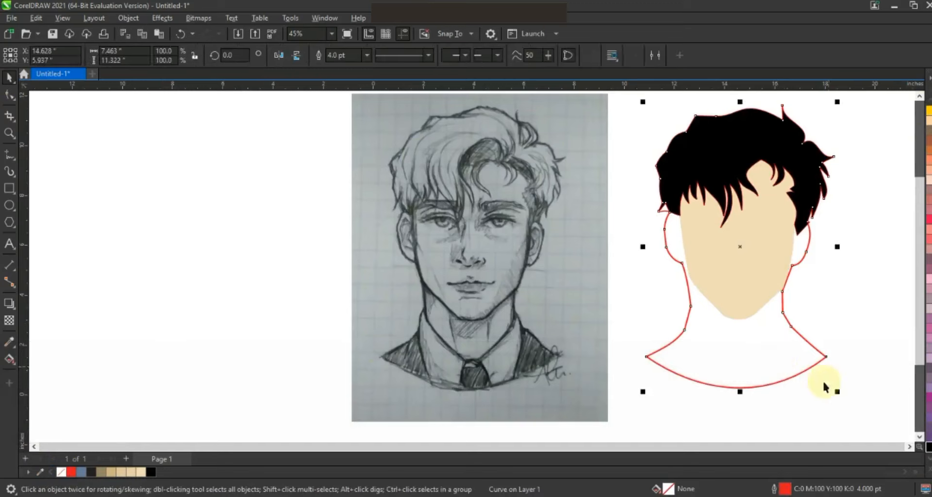
{"action": "left_click", "coordinate": [928, 447]}
{"action": "left_click", "coordinate": [853, 388]}
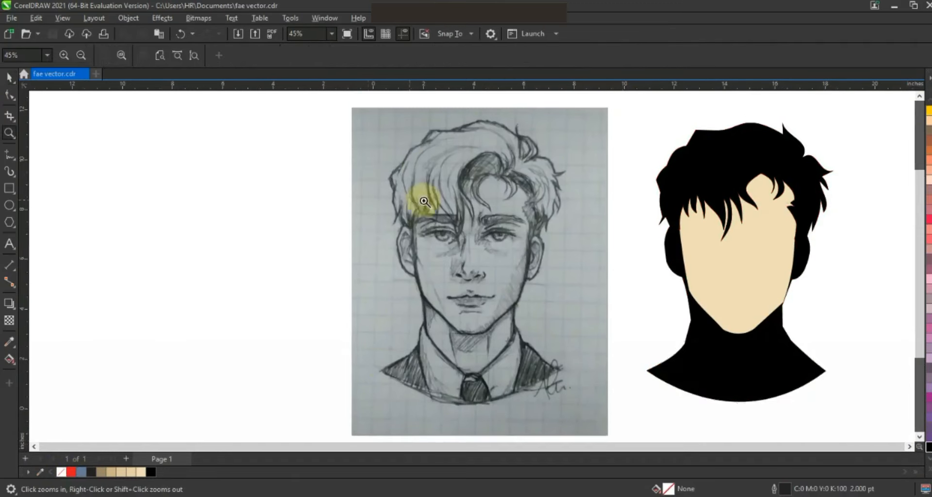
Step: Trace a closed straight-segment shape with small notched hair points over the unobstructed eyebrow nearest the hairless side of the forehead
{"action": "left_click_drag", "start_coordinate": [380, 188], "coordinate": [563, 260]}
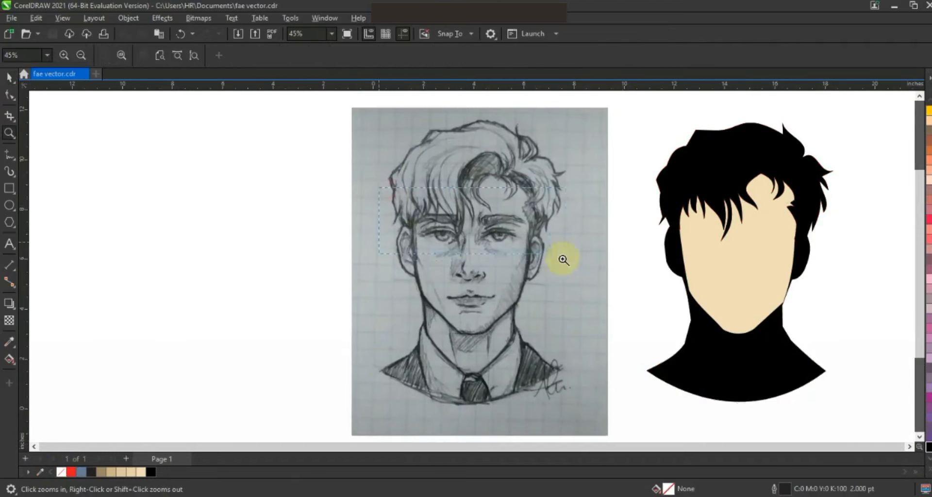
{"action": "left_click_drag", "start_coordinate": [614, 279], "coordinate": [615, 280]}
{"action": "scroll", "coordinate": [620, 328], "scroll_direction": "up", "scroll_amount": 2}
{"action": "left_click", "coordinate": [9, 154]}
{"action": "left_click", "coordinate": [552, 214]}
{"action": "left_click", "coordinate": [247, 227]}
{"action": "left_click", "coordinate": [294, 160]}
{"action": "left_click", "coordinate": [372, 146]}
{"action": "left_click", "coordinate": [463, 153]}
{"action": "left_click", "coordinate": [449, 161]}
{"action": "left_click", "coordinate": [552, 214]}
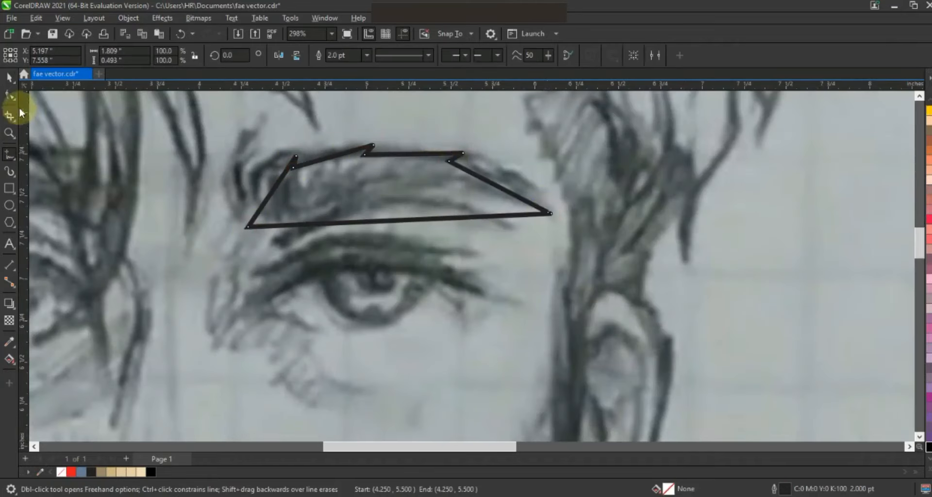
Step: Curve the eyebrow shape's inner end, notched upper edge and lower edge to match the sketched brow
{"action": "left_click_drag", "start_coordinate": [559, 240], "coordinate": [592, 245]}
{"action": "key", "text": "ctrl+q"}
{"action": "left_click_drag", "start_coordinate": [271, 191], "coordinate": [238, 193]}
{"action": "left_click_drag", "start_coordinate": [257, 160], "coordinate": [248, 160]}
{"action": "left_click_drag", "start_coordinate": [312, 162], "coordinate": [308, 158]}
{"action": "left_click_drag", "start_coordinate": [406, 154], "coordinate": [396, 150]}
{"action": "left_click_drag", "start_coordinate": [484, 179], "coordinate": [476, 202]}
{"action": "left_click_drag", "start_coordinate": [349, 223], "coordinate": [435, 170]}
{"action": "key", "text": "Escape"}
Step: Trace a closed straight-segment upper eyelid shape with pointed lash tips at both ends below the traced eyebrow
{"action": "left_click_drag", "start_coordinate": [345, 189], "coordinate": [585, 340]}
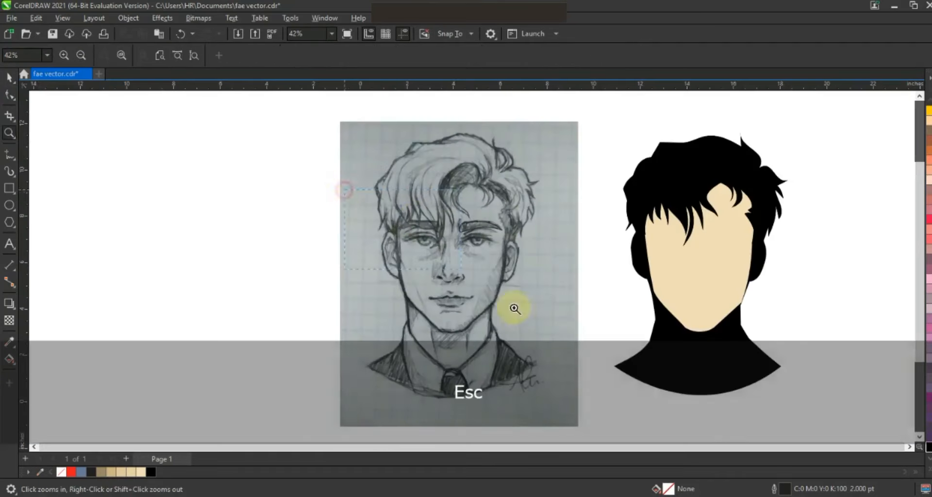
{"action": "left_click_drag", "start_coordinate": [350, 165], "coordinate": [661, 271]}
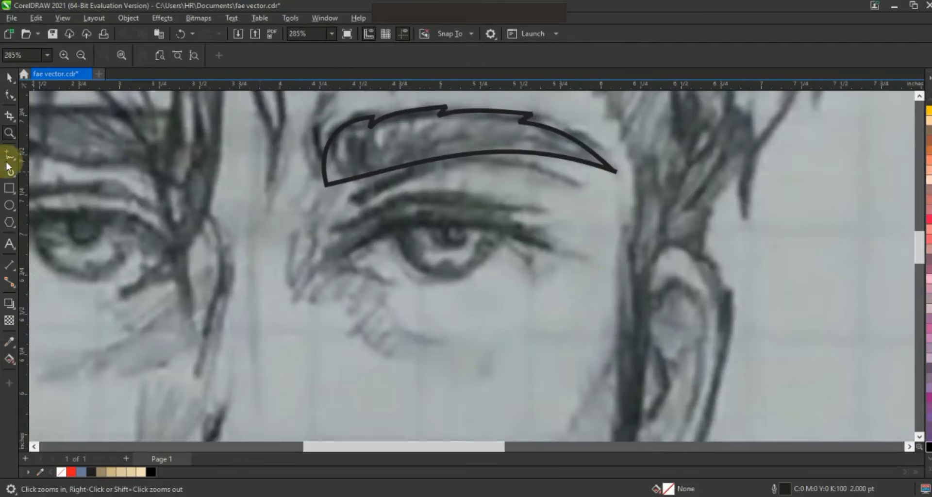
{"action": "left_click", "coordinate": [9, 157]}
{"action": "left_click", "coordinate": [557, 247]}
{"action": "double_click", "coordinate": [320, 261]}
{"action": "double_click", "coordinate": [328, 231]}
{"action": "double_click", "coordinate": [552, 210]}
{"action": "double_click", "coordinate": [506, 217]}
{"action": "left_click", "coordinate": [556, 247]}
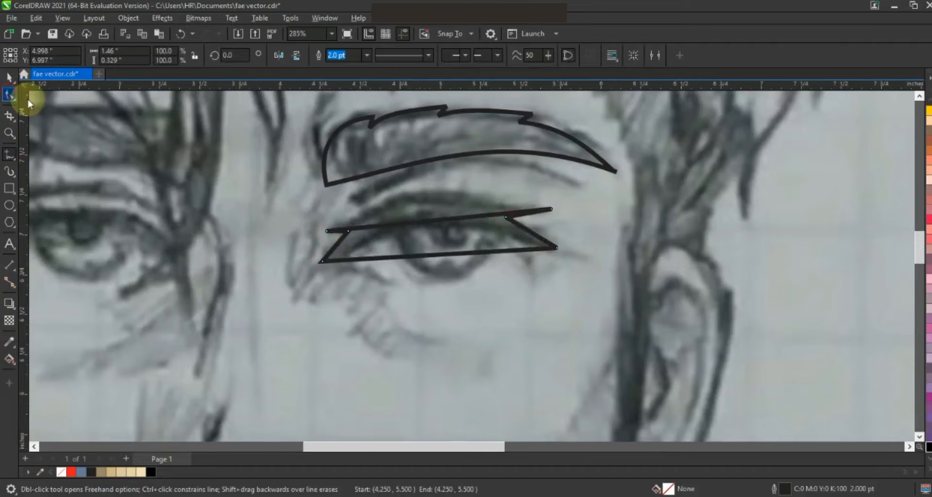
Step: Curve the eyelid shape's upper, lower and end segments and adjust its corner nodes to follow the sketched lid
{"action": "left_click_drag", "start_coordinate": [435, 219], "coordinate": [432, 193]}
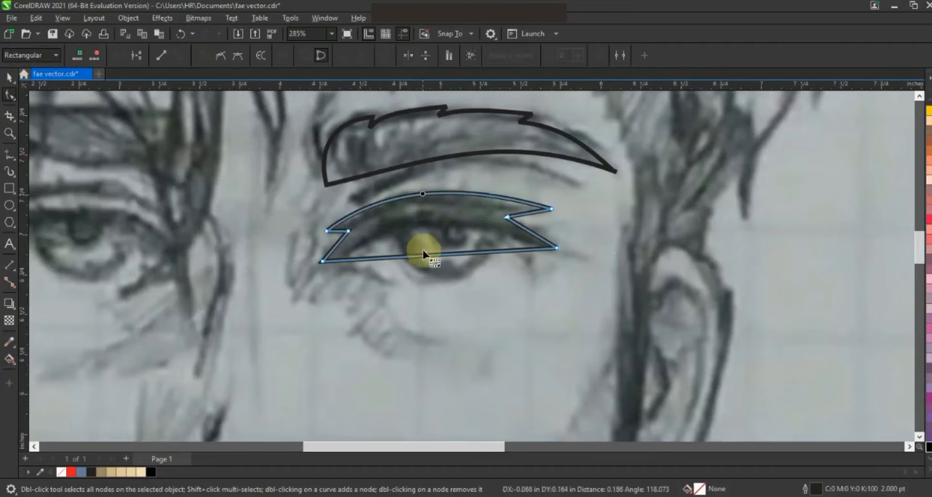
{"action": "left_click_drag", "start_coordinate": [424, 254], "coordinate": [423, 226]}
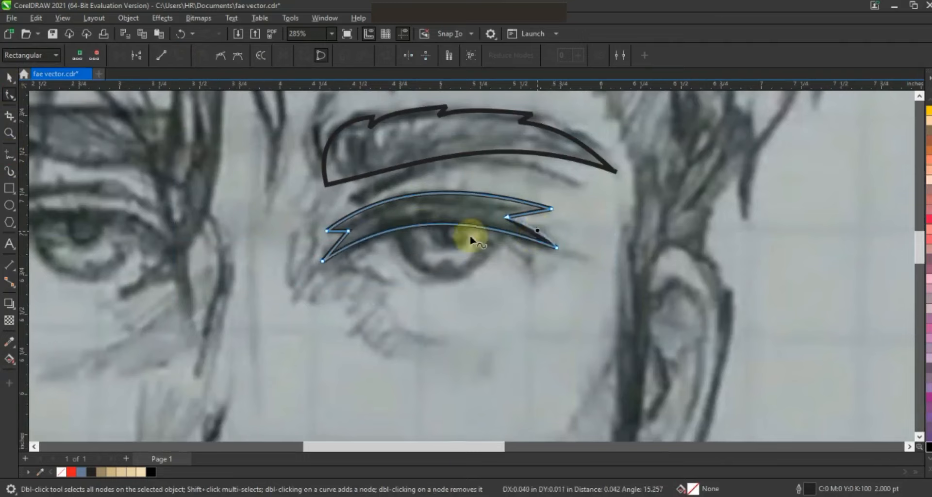
{"action": "left_click_drag", "start_coordinate": [335, 246], "coordinate": [322, 262]}
{"action": "left_click_drag", "start_coordinate": [475, 217], "coordinate": [478, 217]}
{"action": "left_click_drag", "start_coordinate": [556, 248], "coordinate": [560, 249]}
{"action": "left_click_drag", "start_coordinate": [548, 232], "coordinate": [549, 235]}
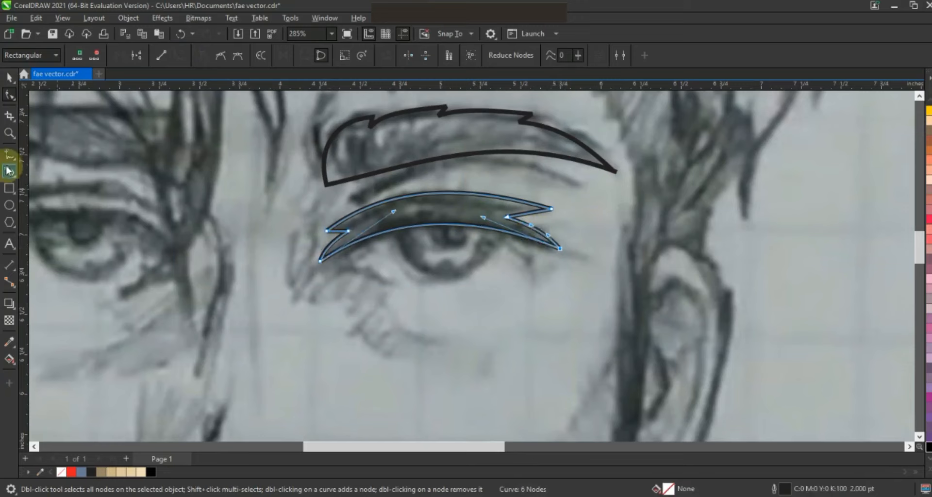
Step: Draw a circle about 0.62 inches in diameter over the sketched iris, overlapping the eyelid shape
{"action": "left_click", "coordinate": [9, 133]}
{"action": "scroll", "coordinate": [517, 226], "scroll_direction": "up", "scroll_amount": 2}
{"action": "left_click", "coordinate": [10, 205]}
{"action": "left_click_drag", "start_coordinate": [275, 155], "coordinate": [368, 344]}
{"action": "key", "text": "space"}
{"action": "left_click_drag", "start_coordinate": [470, 146], "coordinate": [482, 178]}
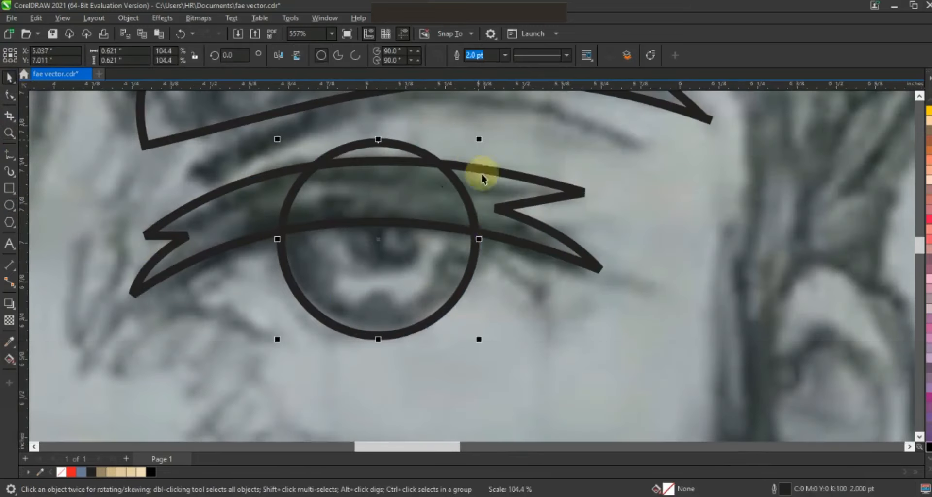
Step: Draw a wavy inner iris shape, a pupil circle about 0.23 inches wide and a highlight circle about 0.07 inches wide
{"action": "left_click_drag", "start_coordinate": [314, 219], "coordinate": [329, 254]}
{"action": "mouse_move", "coordinate": [381, 293]}
{"action": "left_mouse_down"}
{"action": "mouse_move", "coordinate": [449, 222]}
{"action": "mouse_move", "coordinate": [313, 219]}
{"action": "mouse_move", "coordinate": [400, 278]}
{"action": "left_mouse_up"}
{"action": "left_click_drag", "start_coordinate": [406, 234], "coordinate": [424, 258]}
{"action": "left_click", "coordinate": [9, 78]}
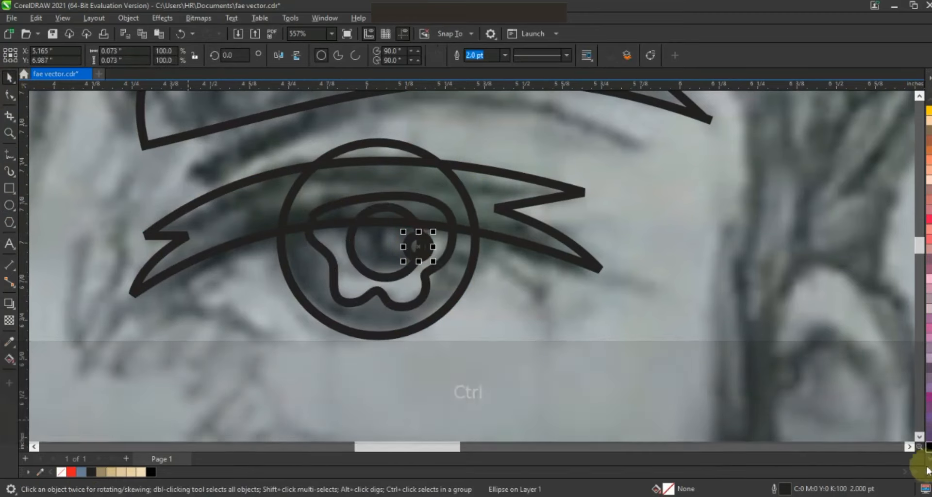
Step: Fill the small highlight circle with white and the pupil circle with black
{"action": "left_click", "coordinate": [928, 470]}
{"action": "left_click", "coordinate": [896, 210]}
{"action": "left_click", "coordinate": [924, 484]}
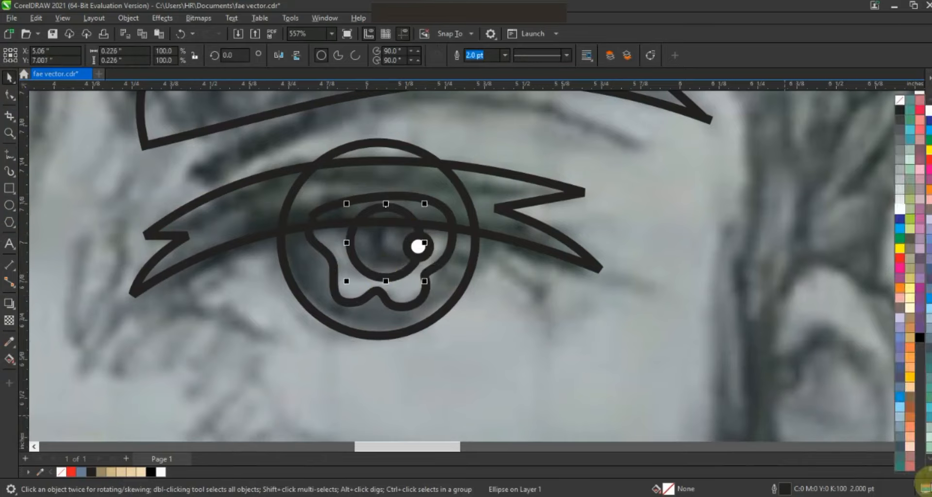
{"action": "left_click", "coordinate": [921, 338]}
Step: Fill the wavy inner iris shape with light blue C:40 M:0 Y:0 K:0
{"action": "left_click", "coordinate": [390, 301]}
{"action": "left_click", "coordinate": [925, 484]}
{"action": "left_click", "coordinate": [911, 400]}
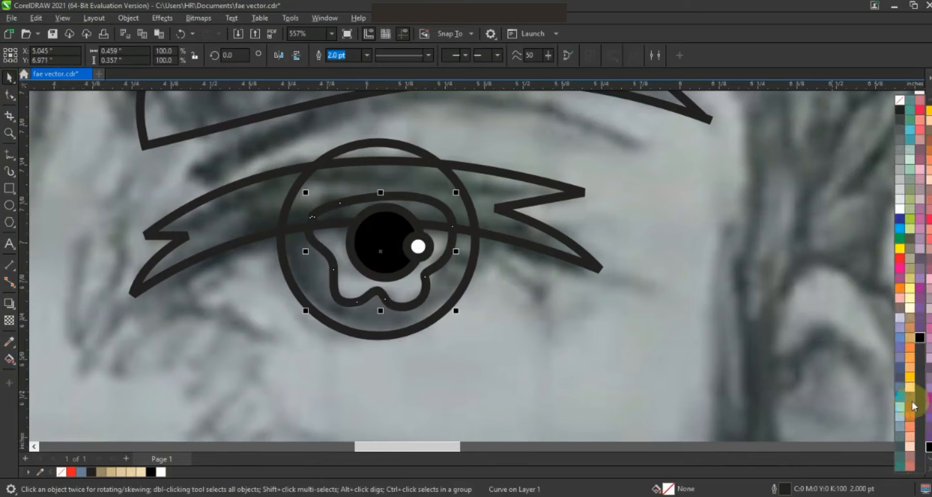
{"action": "left_click", "coordinate": [10, 95]}
{"action": "key", "text": "space"}
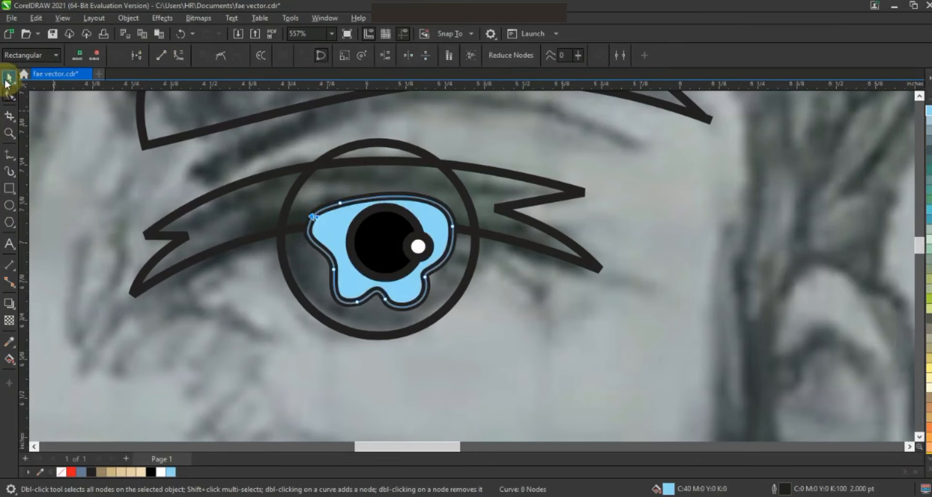
Step: Fill the outer iris circle with dark blue and deepen it by mixing in black
{"action": "left_click", "coordinate": [432, 313]}
{"action": "left_click", "coordinate": [924, 484]}
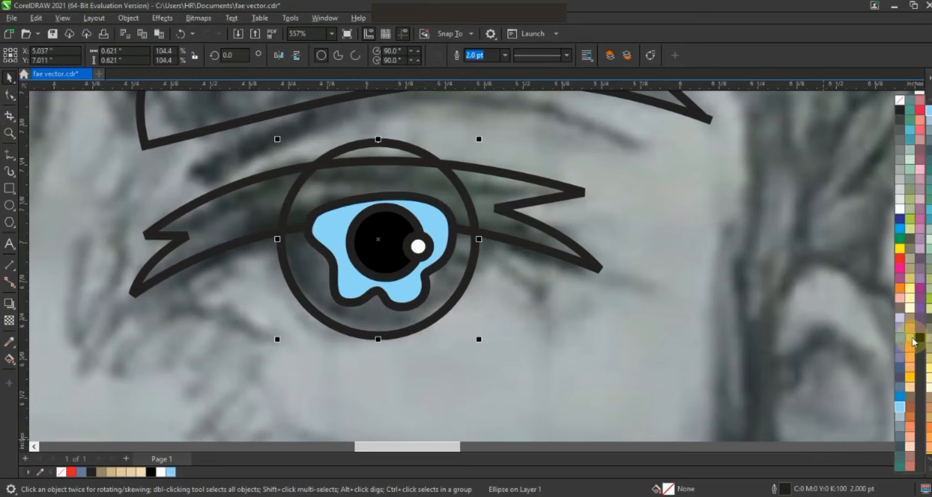
{"action": "left_click", "coordinate": [899, 347]}
{"action": "scroll", "coordinate": [917, 339], "scroll_direction": "down", "scroll_amount": 5}
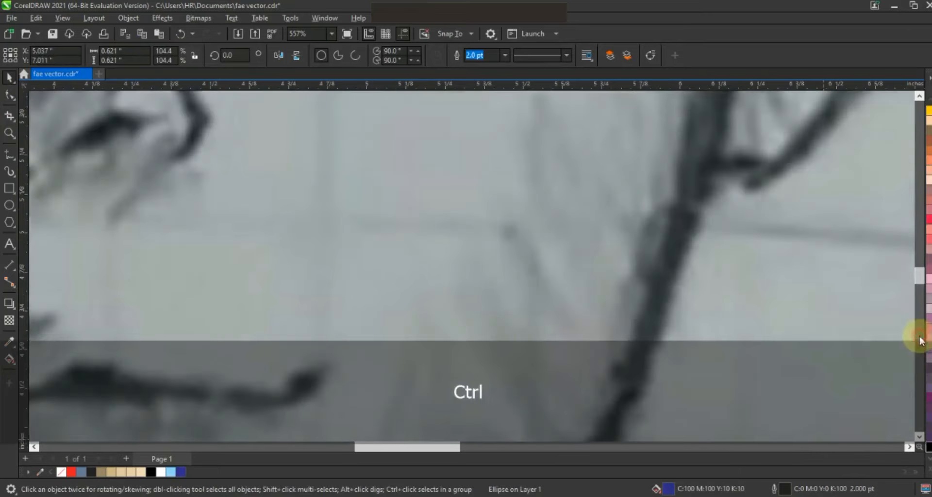
{"action": "key", "text": "F3"}
{"action": "key", "text": "F3"}
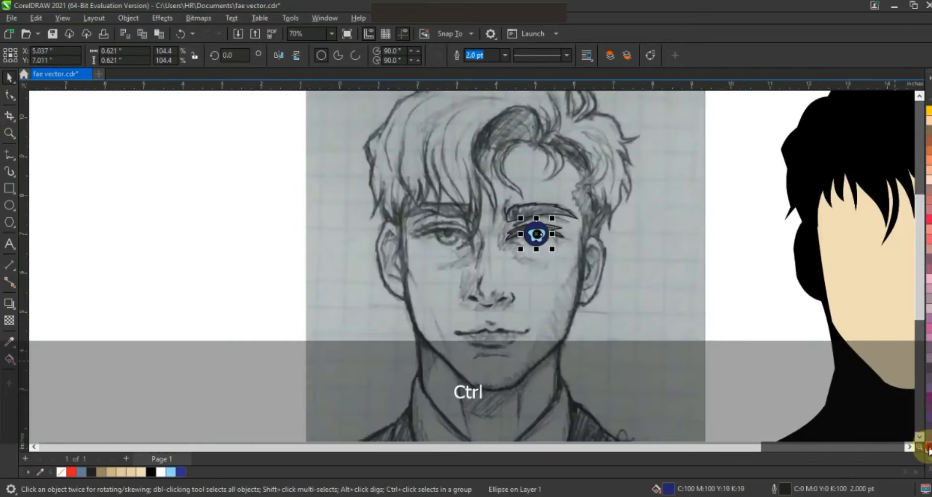
Step: Select the four iris, pupil and highlight shapes together and remove their outlines
{"action": "left_click", "coordinate": [534, 246]}
{"action": "key", "text": "shift+F2"}
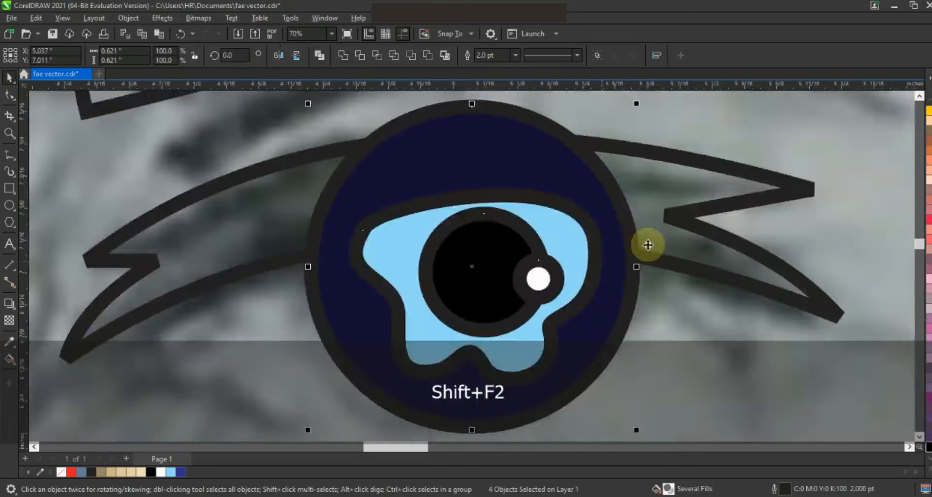
{"action": "key", "text": "F3"}
{"action": "key", "text": "F3"}
{"action": "key", "text": "Escape"}
Step: Fill the upper eyelid shape with black in front of the iris and arch its upper edge higher
{"action": "left_click", "coordinate": [584, 265]}
{"action": "key", "text": "shift+Page_Up"}
{"action": "double_click", "coordinate": [474, 249]}
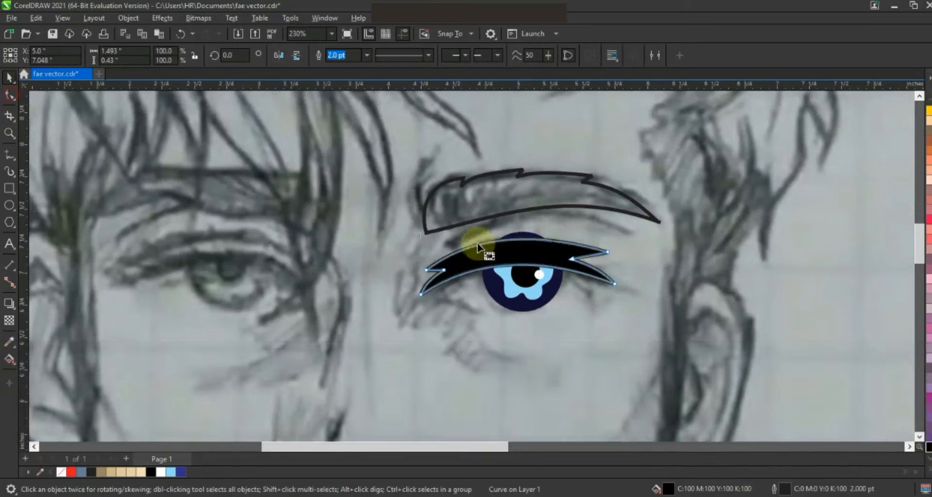
{"action": "left_click_drag", "start_coordinate": [522, 244], "coordinate": [524, 236]}
{"action": "left_click", "coordinate": [9, 77]}
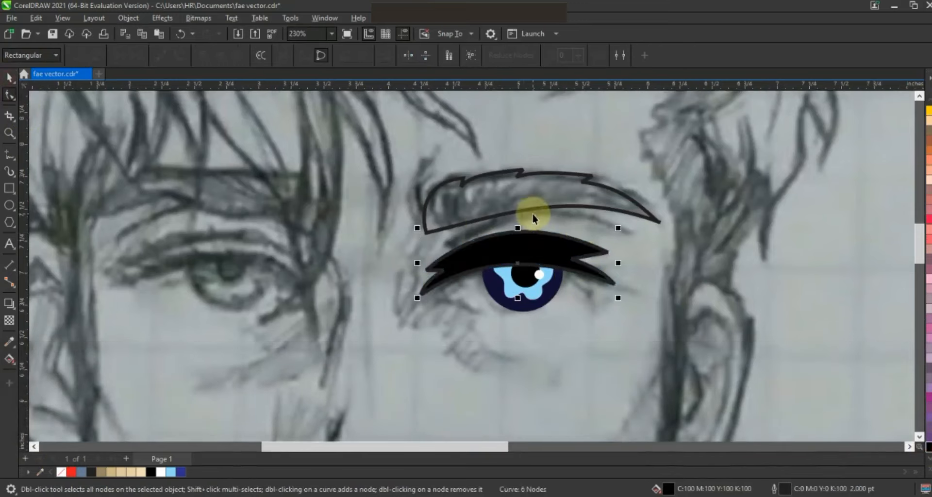
Step: Fill the eyebrow with black and join the open end nodes at its outer tip to close the shape
{"action": "left_click", "coordinate": [530, 207]}
{"action": "left_click", "coordinate": [151, 472]}
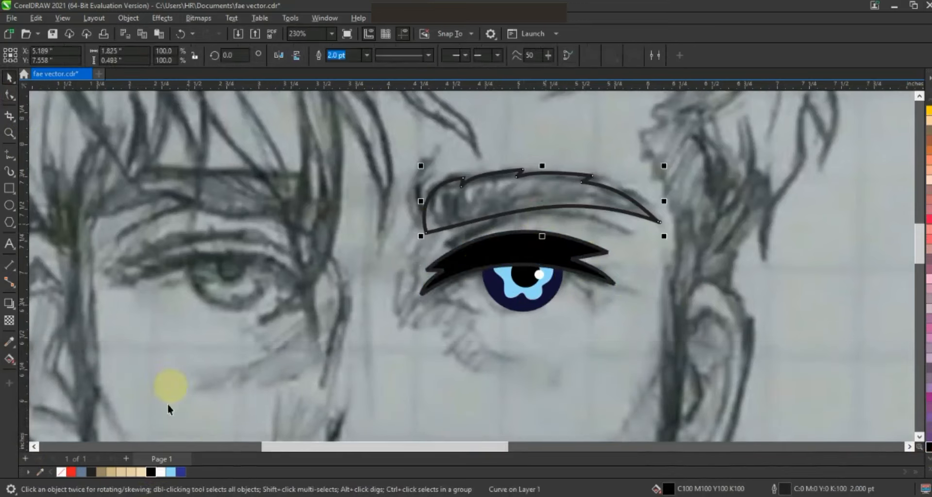
{"action": "left_click", "coordinate": [9, 94]}
{"action": "left_click_drag", "start_coordinate": [669, 214], "coordinate": [648, 249]}
{"action": "left_click", "coordinate": [118, 56]}
{"action": "left_click", "coordinate": [8, 77]}
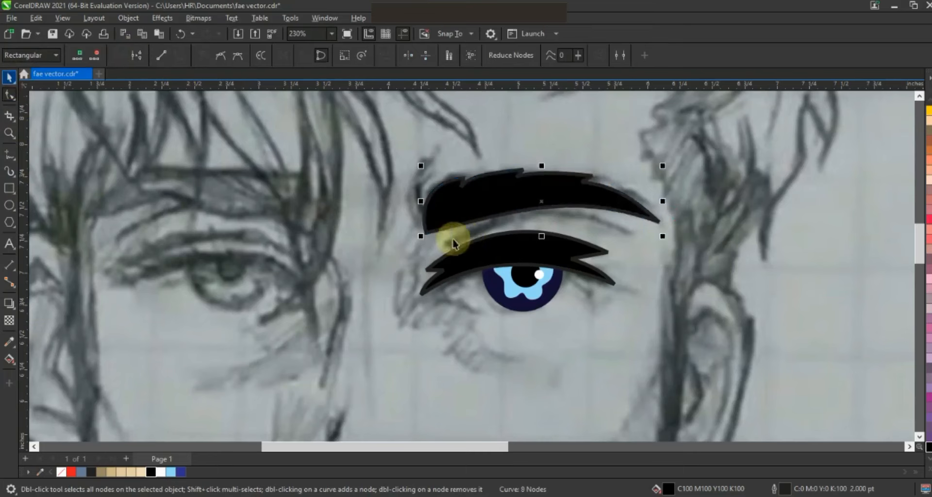
Step: Place the eye and eyebrow with a mirrored copy on the vector face, and bring the hair to the front
{"action": "scroll", "coordinate": [523, 242], "scroll_direction": "down", "scroll_amount": 2}
{"action": "key", "text": "Escape"}
{"action": "left_click_drag", "start_coordinate": [540, 243], "coordinate": [443, 246]}
{"action": "left_click_drag", "start_coordinate": [515, 260], "coordinate": [861, 257]}
{"action": "left_click", "coordinate": [820, 182]}
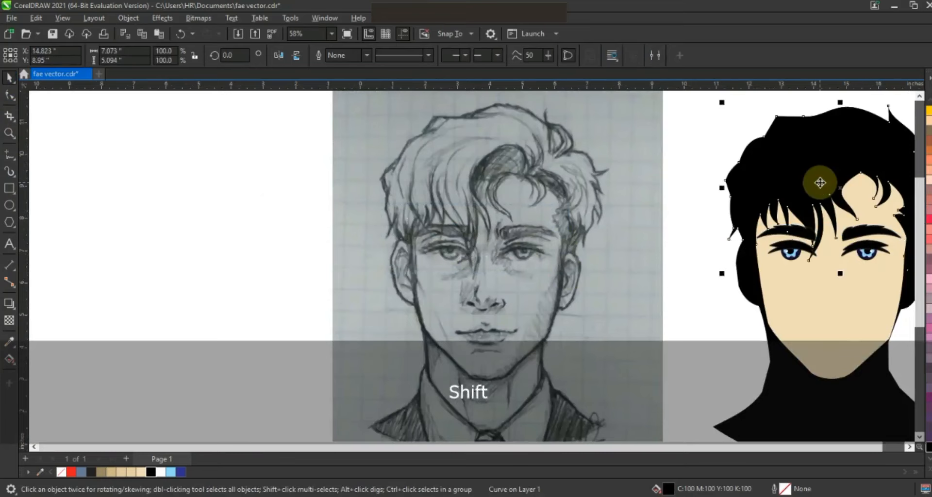
{"action": "key", "text": "Escape"}
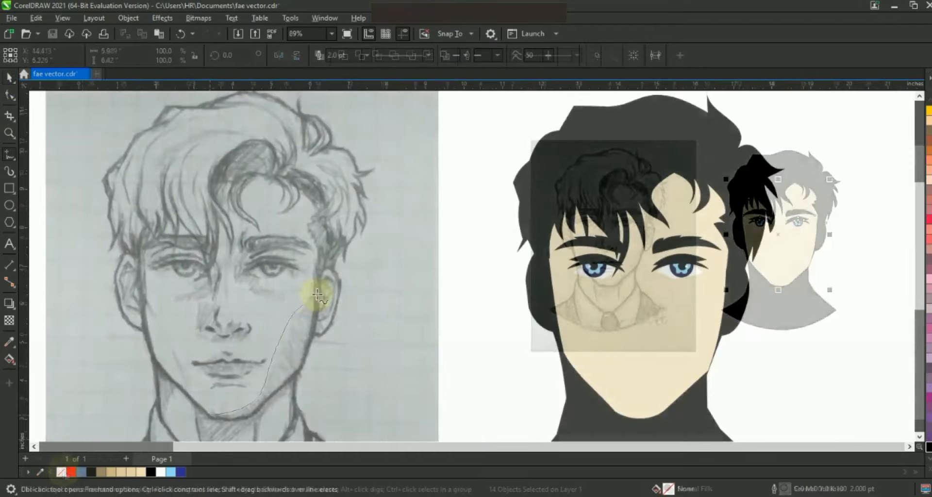
Step: Sketch two freehand shadow boundary curves along the sketch's cheek, jaw and hairline, and move both onto the vector face
{"action": "left_click_drag", "start_coordinate": [317, 294], "coordinate": [352, 256]}
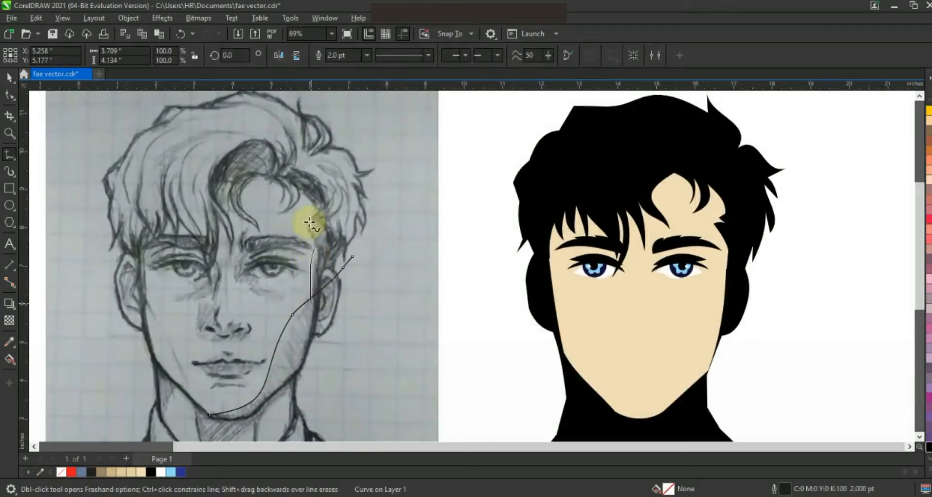
{"action": "left_click_drag", "start_coordinate": [153, 246], "coordinate": [73, 346]}
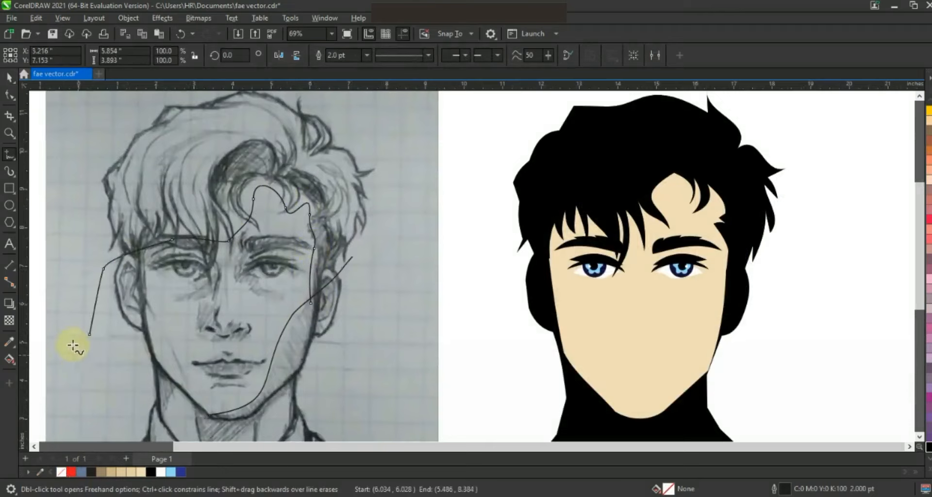
{"action": "key", "text": "space"}
{"action": "left_click", "coordinate": [222, 301], "text": "shift"}
{"action": "left_click_drag", "start_coordinate": [223, 301], "coordinate": [631, 307]}
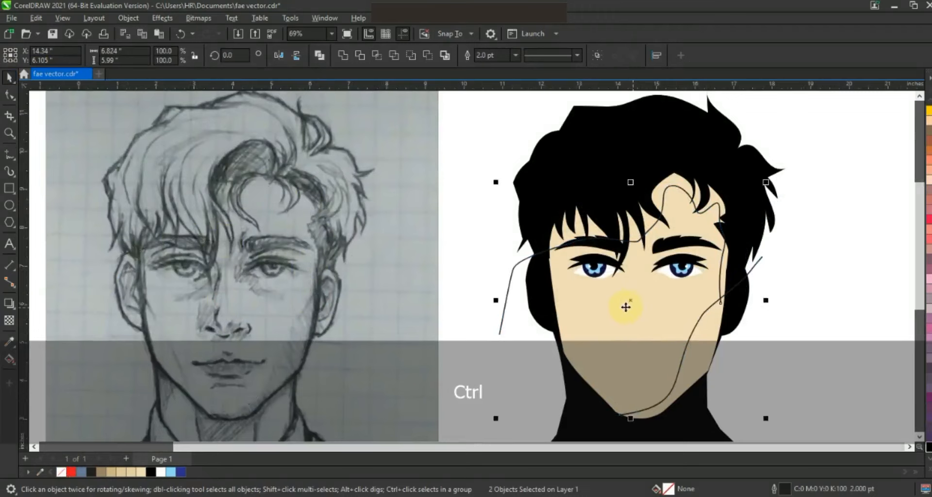
Step: Smart-fill the face regions enclosed between the boundary curves, the hair and the jaw edge with slate blue
{"action": "left_click", "coordinate": [10, 359]}
{"action": "left_click", "coordinate": [54, 369]}
{"action": "left_click", "coordinate": [698, 356]}
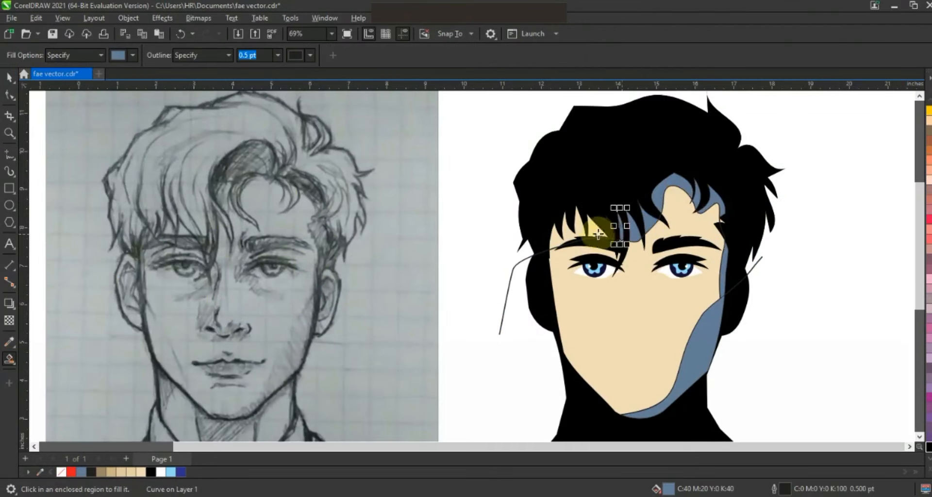
Step: Delete the two freehand boundary curves from the vector face
{"action": "left_click", "coordinate": [9, 78]}
{"action": "left_click", "coordinate": [519, 265]}
{"action": "key", "text": "Delete"}
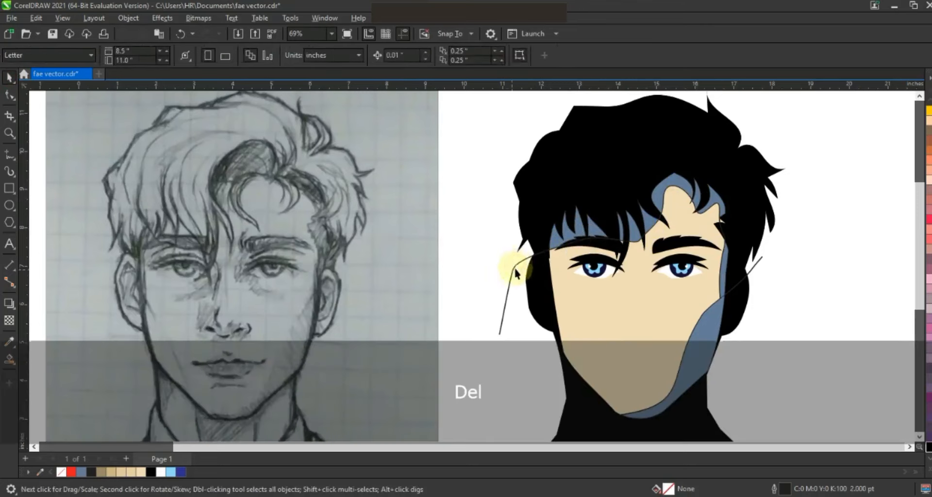
{"action": "left_click", "coordinate": [761, 264]}
{"action": "key", "text": "Delete"}
Step: Select all the slate-blue shadow pieces on the face, recolour them tan C20 M26 Y52 K0 and remove their outlines
{"action": "left_click", "coordinate": [724, 272]}
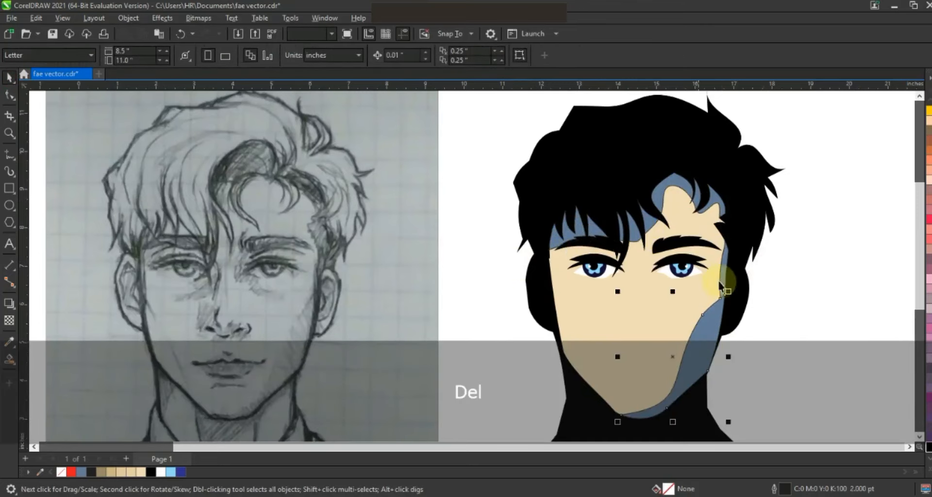
{"action": "left_click", "coordinate": [668, 190], "text": "shift"}
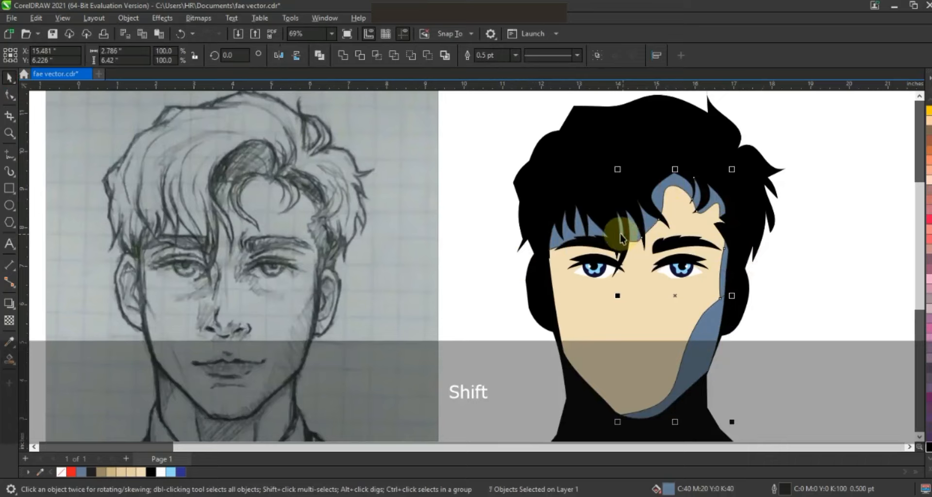
{"action": "left_click", "coordinate": [598, 230], "text": "shift"}
{"action": "left_click", "coordinate": [692, 338], "text": "shift"}
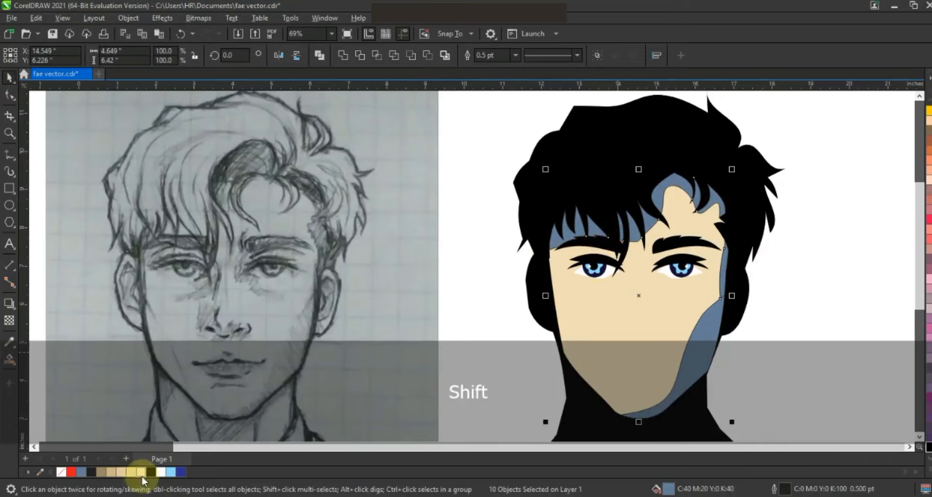
{"action": "left_click", "coordinate": [105, 473]}
{"action": "key", "text": "F3"}
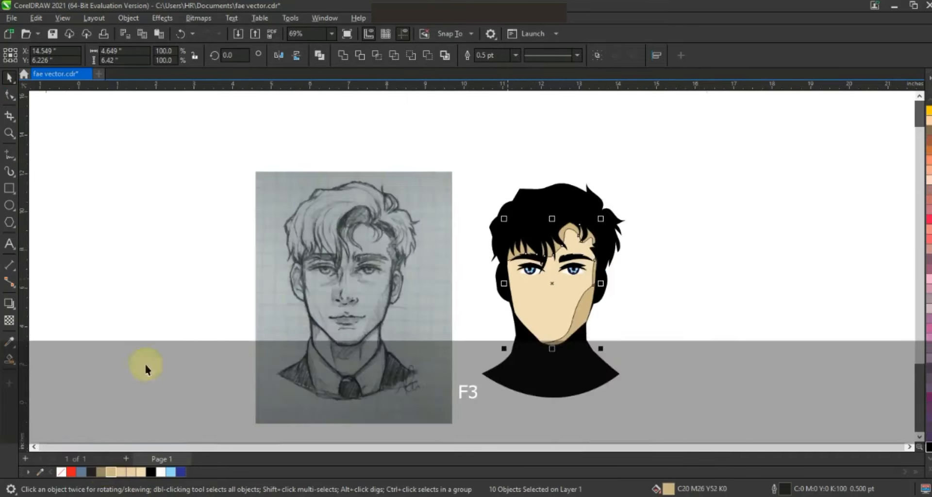
{"action": "key", "text": "F3"}
{"action": "left_click", "coordinate": [424, 237]}
{"action": "key", "text": "shift+F2"}
{"action": "key", "text": "Escape"}
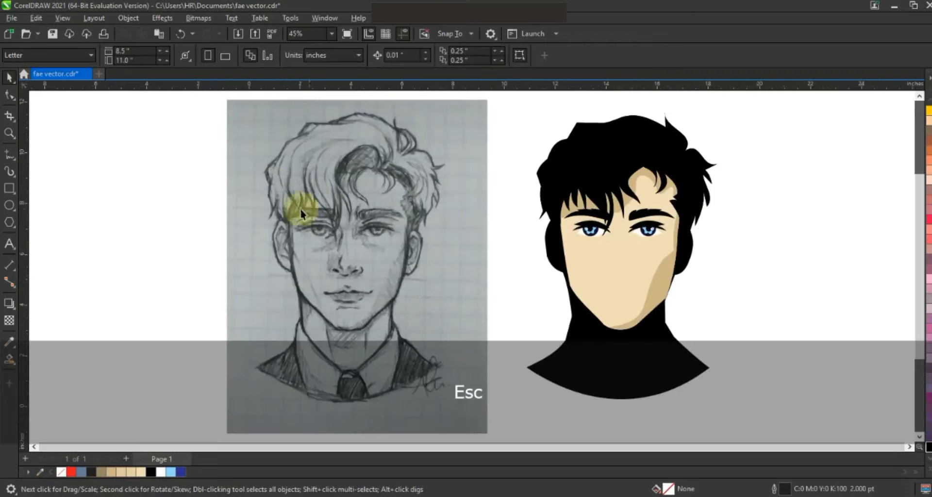
Step: Draw a straight-sided cheek shadow outline across the sketch's left-hand jaw and move it onto the vector face
{"action": "key", "text": "z"}
{"action": "left_click", "coordinate": [189, 160]}
{"action": "left_click", "coordinate": [9, 154]}
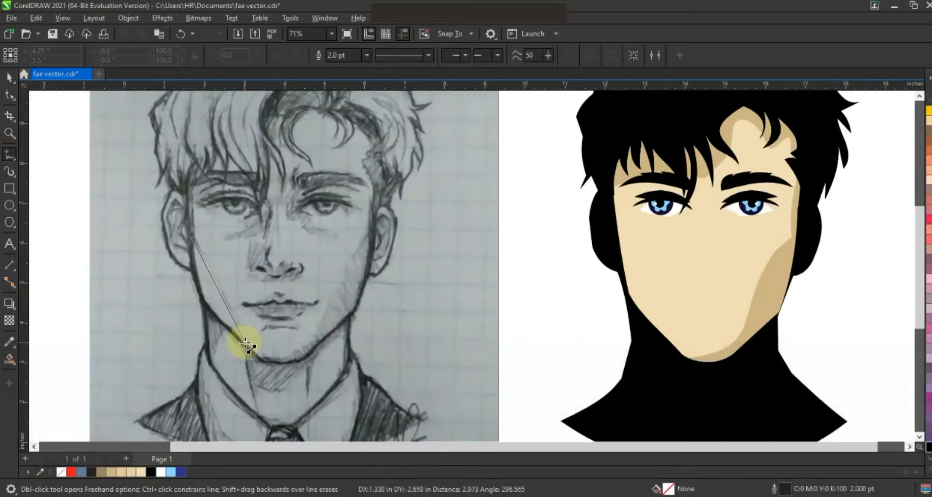
{"action": "double_click", "coordinate": [249, 347]}
{"action": "double_click", "coordinate": [223, 368]}
{"action": "left_click", "coordinate": [135, 289]}
{"action": "left_click", "coordinate": [9, 76]}
{"action": "left_click_drag", "start_coordinate": [190, 286], "coordinate": [620, 294]}
Step: Smart-fill the left-hand cheek shadow region with tan C20 M26 Y52 K0 and give it a fountain transparency
{"action": "left_click", "coordinate": [9, 359]}
{"action": "left_click", "coordinate": [641, 296]}
{"action": "left_click", "coordinate": [119, 473]}
{"action": "left_click", "coordinate": [9, 321]}
{"action": "left_click_drag", "start_coordinate": [674, 284], "coordinate": [629, 306]}
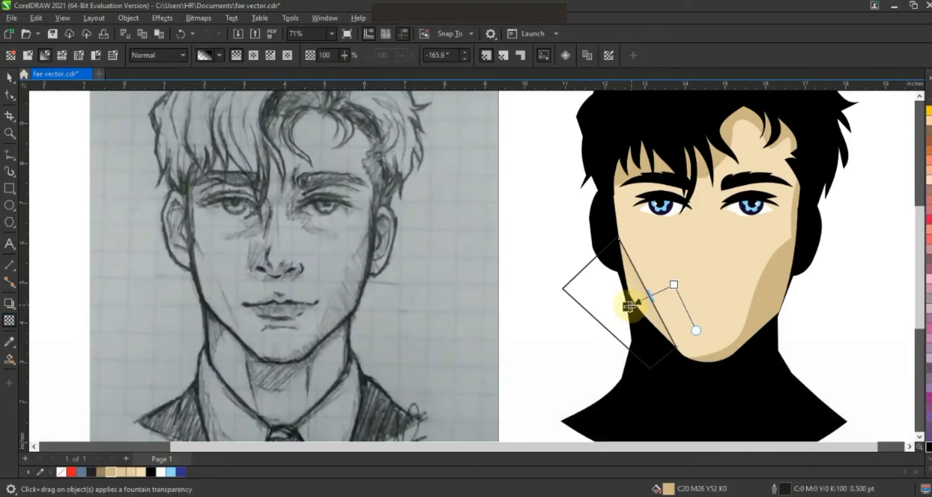
Step: Delete the cheek shadow's guide outline and remove the outline from the filled cheek shadow
{"action": "left_click", "coordinate": [9, 77]}
{"action": "left_click", "coordinate": [593, 298]}
{"action": "key", "text": "Delete"}
{"action": "left_click", "coordinate": [647, 294]}
{"action": "left_click", "coordinate": [562, 313]}
{"action": "key", "text": "F3"}
{"action": "key", "text": "F3"}
{"action": "key", "text": "Escape"}
{"action": "left_click_drag", "start_coordinate": [694, 378], "coordinate": [391, 212]}
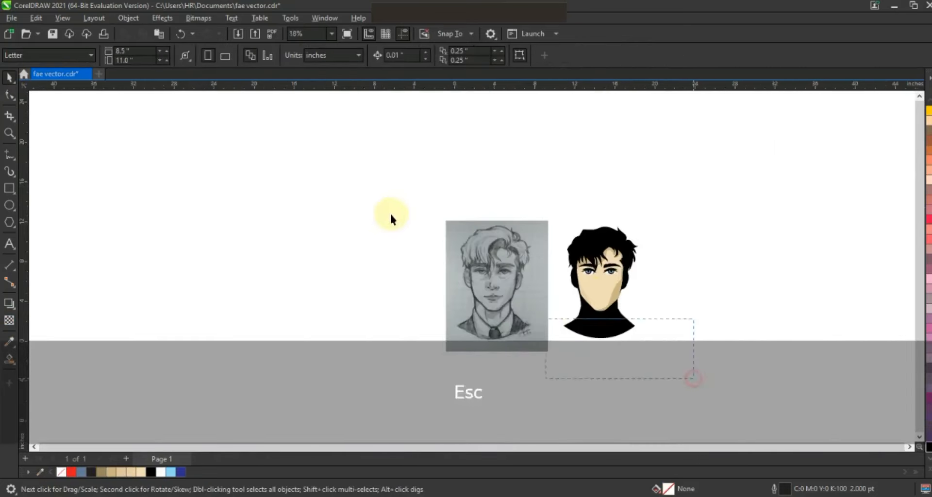
{"action": "key", "text": "shift+F2"}
{"action": "key", "text": "Escape"}
Step: Trace the outer edge of the sketch's right-hand nostril as a crescent and add a mirrored copy on the other side
{"action": "left_click", "coordinate": [10, 133]}
{"action": "mouse_move", "coordinate": [316, 174]}
{"action": "left_mouse_down"}
{"action": "mouse_move", "coordinate": [408, 287]}
{"action": "mouse_move", "coordinate": [484, 338]}
{"action": "left_mouse_up"}
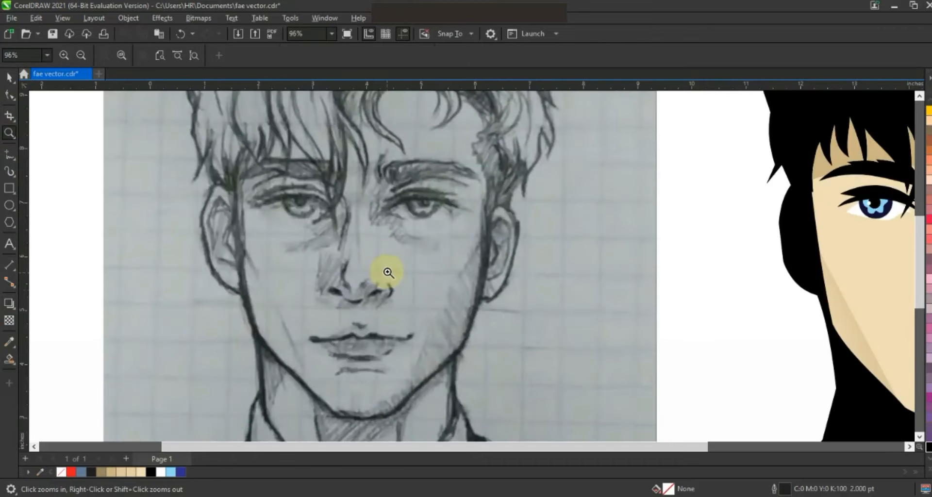
{"action": "left_click_drag", "start_coordinate": [252, 226], "coordinate": [558, 388]}
{"action": "key", "text": "F5"}
{"action": "left_click", "coordinate": [426, 264]}
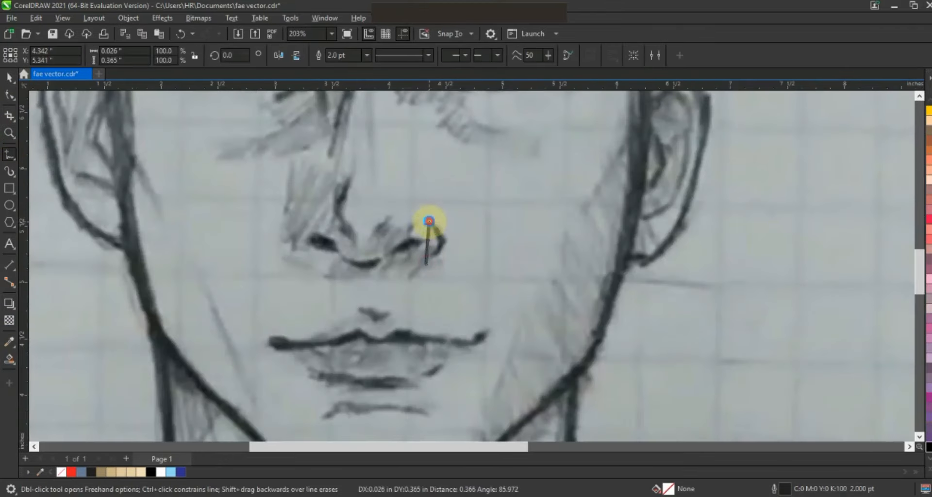
{"action": "key", "text": "F10"}
{"action": "left_click", "coordinate": [181, 56]}
{"action": "left_click_drag", "start_coordinate": [426, 241], "coordinate": [307, 242]}
{"action": "left_click", "coordinate": [429, 243]}
{"action": "left_click", "coordinate": [10, 78]}
{"action": "key", "text": "Escape"}
Step: Trace the left-hand nostril opening as a teardrop shape and place a mirrored copy over the right-hand nostril
{"action": "double_click", "coordinate": [9, 133]}
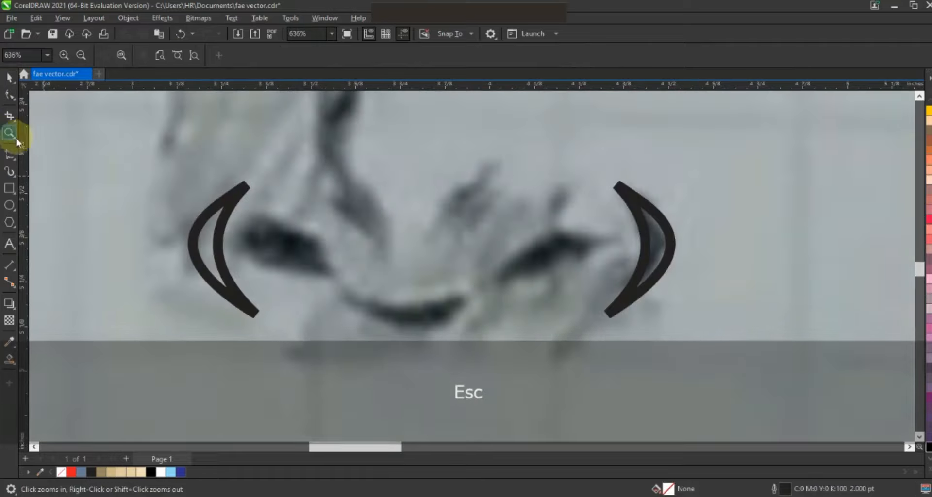
{"action": "left_click", "coordinate": [9, 154]}
{"action": "left_click", "coordinate": [251, 226]}
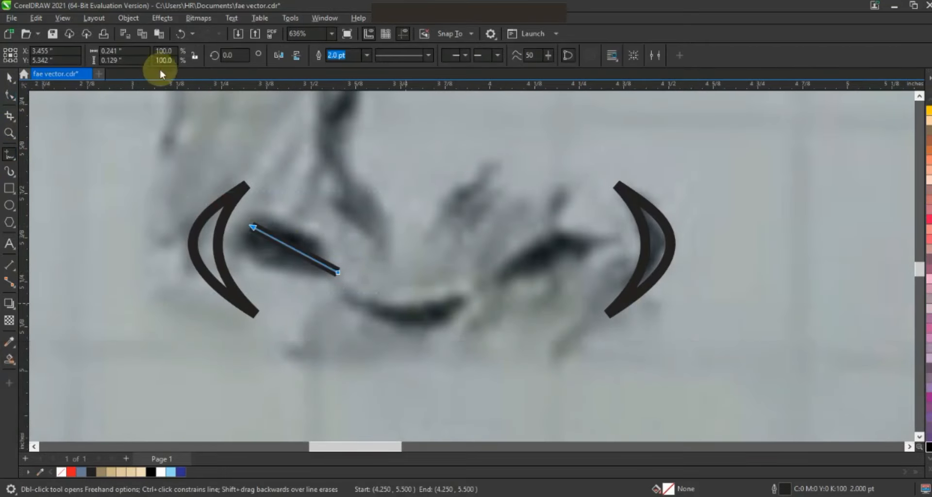
{"action": "key", "text": "F10"}
{"action": "left_click_drag", "start_coordinate": [291, 248], "coordinate": [284, 228]}
{"action": "left_click", "coordinate": [9, 78]}
{"action": "right_click", "coordinate": [374, 250]}
{"action": "left_click_drag", "start_coordinate": [242, 248], "coordinate": [527, 254]}
Step: Trace the underside of the nose tip as a thin upward-curving crescent between the nostrils
{"action": "left_click", "coordinate": [8, 173]}
{"action": "left_click", "coordinate": [343, 302]}
{"action": "left_click", "coordinate": [470, 302]}
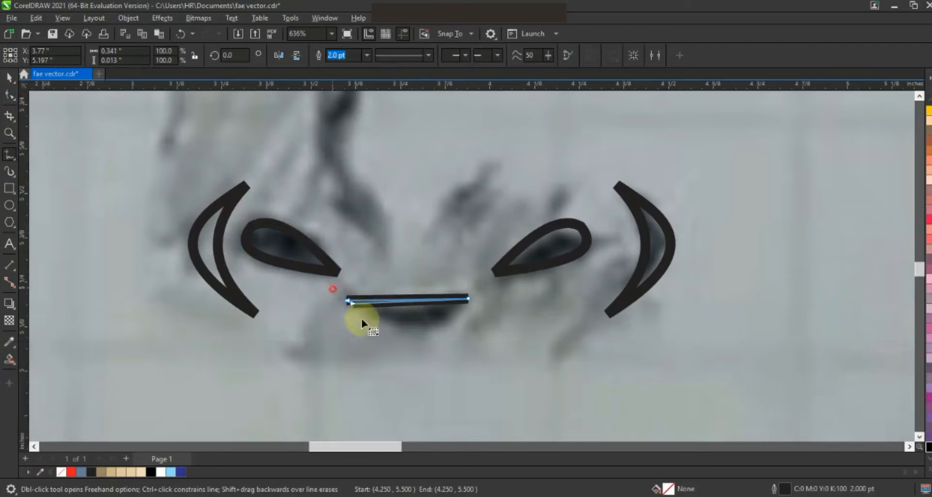
{"action": "key", "text": "F10"}
{"action": "left_click", "coordinate": [124, 59]}
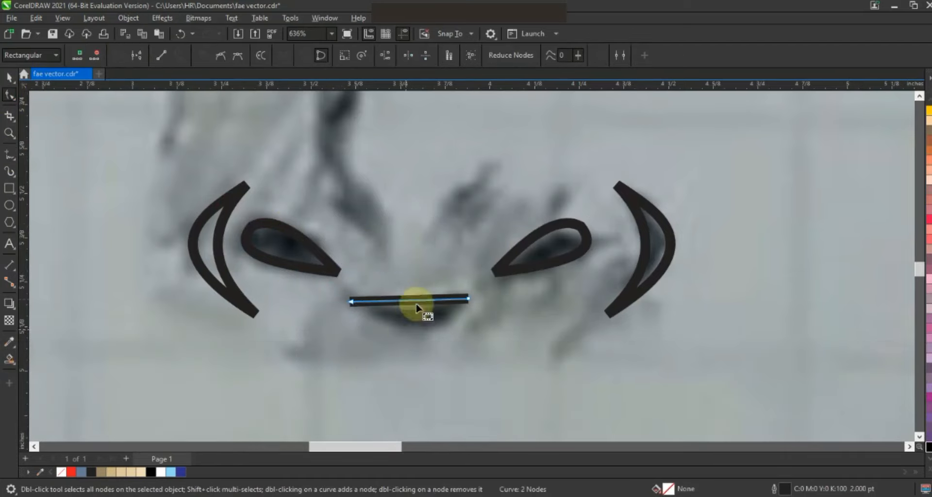
{"action": "left_click_drag", "start_coordinate": [417, 307], "coordinate": [416, 322]}
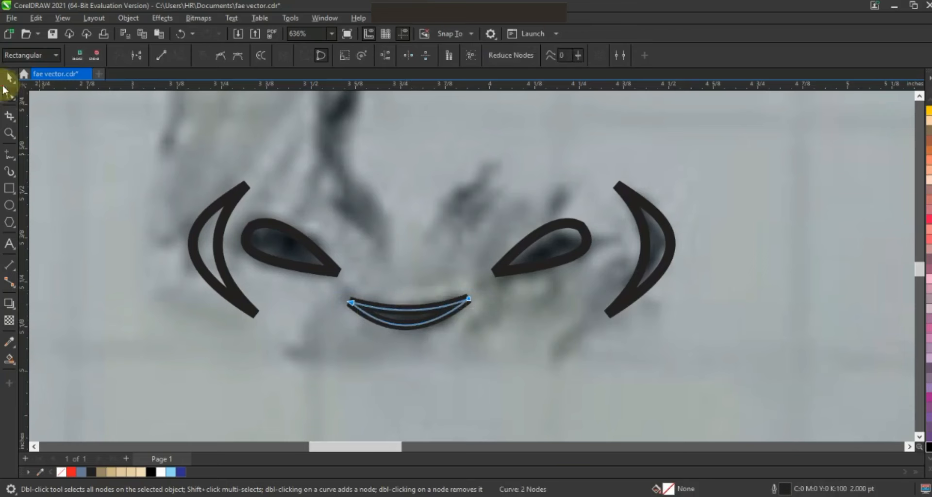
Step: Fill the five nose shapes with brown C40 M41 Y64 K9, remove their outlines and move them onto the vector face
{"action": "left_click", "coordinate": [9, 77]}
{"action": "key", "text": "F3"}
{"action": "key", "text": "F3"}
{"action": "key", "text": "F3"}
{"action": "key", "text": "Escape"}
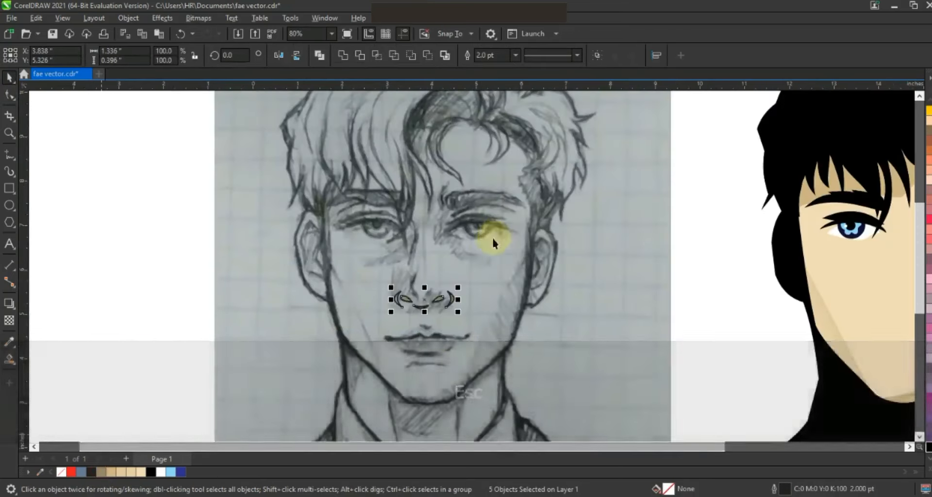
{"action": "key", "text": "F3"}
{"action": "left_click", "coordinate": [457, 271]}
{"action": "left_click_drag", "start_coordinate": [458, 270], "coordinate": [699, 296]}
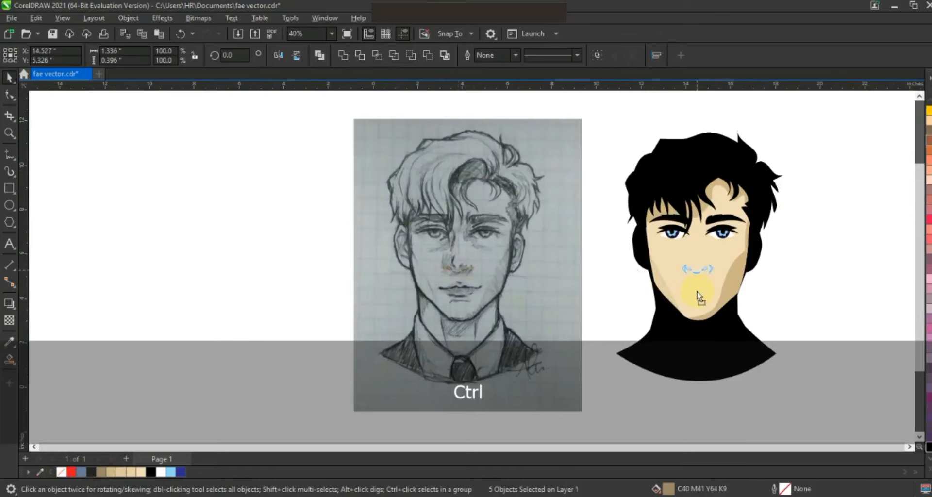
Step: Group the nose shapes and centre the group horizontally on the vector face
{"action": "key", "text": "ctrl+g"}
{"action": "left_click", "coordinate": [709, 305], "text": "shift"}
{"action": "key", "text": "c"}
{"action": "left_click", "coordinate": [796, 305]}
{"action": "mouse_move", "coordinate": [605, 247]}
{"action": "left_mouse_down"}
{"action": "mouse_move", "coordinate": [712, 282]}
{"action": "mouse_move", "coordinate": [771, 286]}
{"action": "left_mouse_up"}
{"action": "left_click", "coordinate": [9, 153]}
{"action": "scroll", "coordinate": [616, 291], "scroll_direction": "up", "scroll_amount": 2}
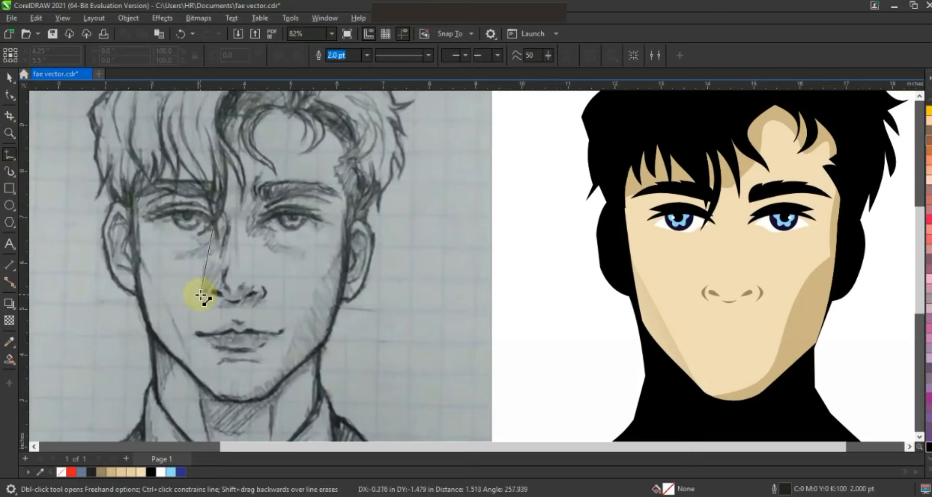
{"action": "key", "text": "ctrl+z"}
Step: Draw a closed polygon about 0.72 by 3.8 inches over the sketch's left half of the nose, reaching up into the fringe
{"action": "key", "text": "z"}
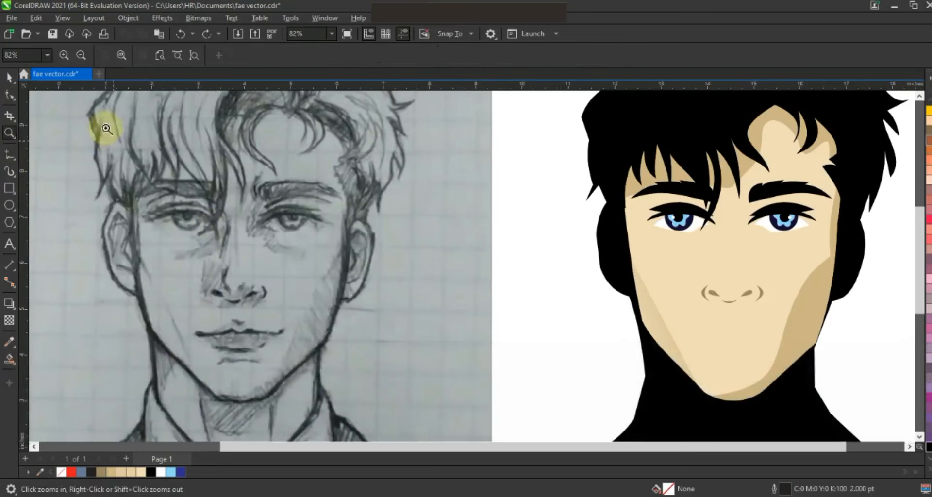
{"action": "left_click_drag", "start_coordinate": [112, 141], "coordinate": [366, 330]}
{"action": "key", "text": "F5"}
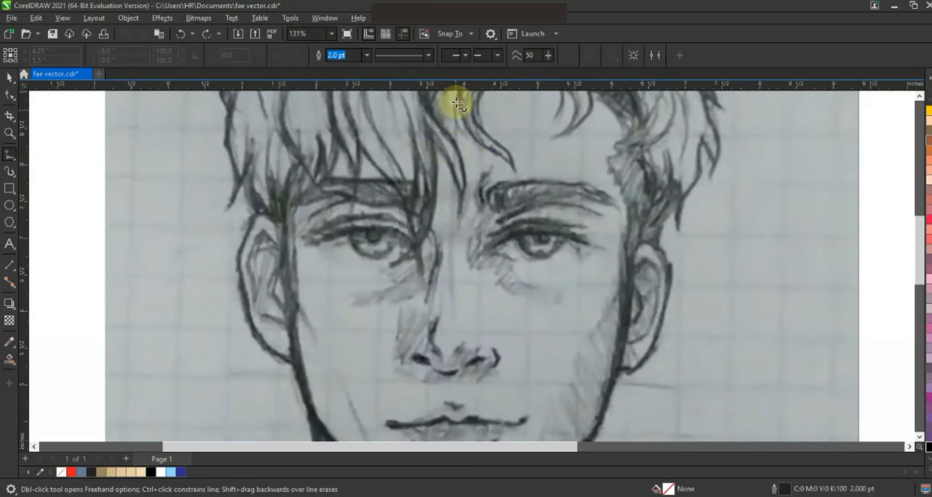
{"action": "double_click", "coordinate": [451, 373]}
{"action": "left_click", "coordinate": [397, 346]}
{"action": "double_click", "coordinate": [405, 173]}
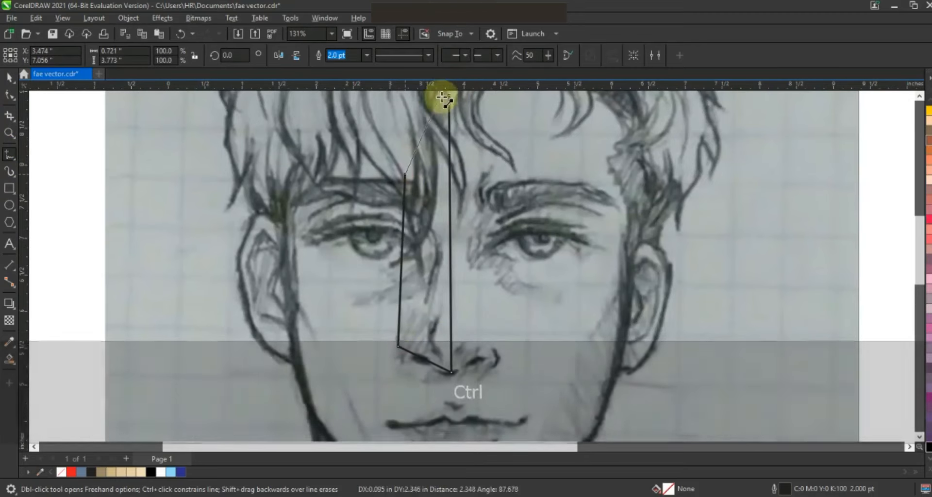
{"action": "left_click", "coordinate": [446, 92]}
{"action": "left_click", "coordinate": [9, 94]}
{"action": "left_click_drag", "start_coordinate": [461, 92], "coordinate": [381, 134]}
{"action": "left_click", "coordinate": [121, 59]}
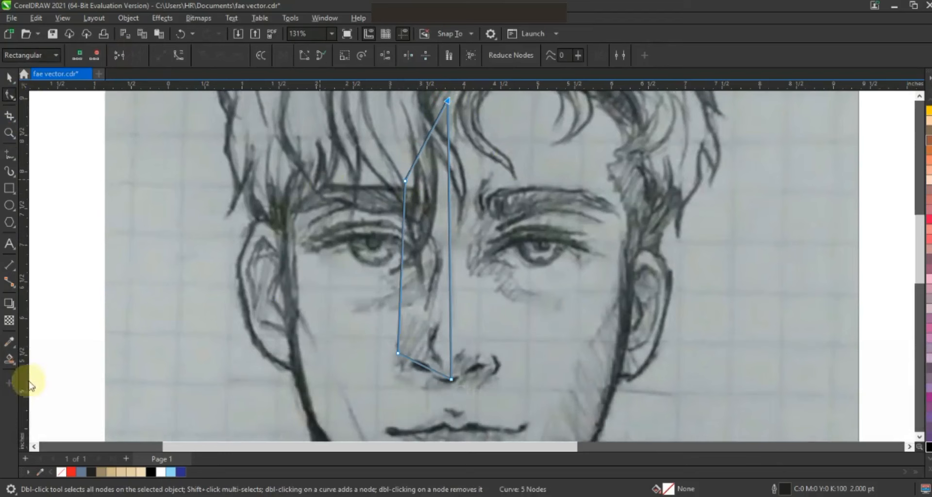
Step: Fill the nose polygon with brown C40 M41 Y64 K9 and move it onto the vector face's nose
{"action": "left_click", "coordinate": [106, 472]}
{"action": "left_click", "coordinate": [8, 77]}
{"action": "key", "text": "F3"}
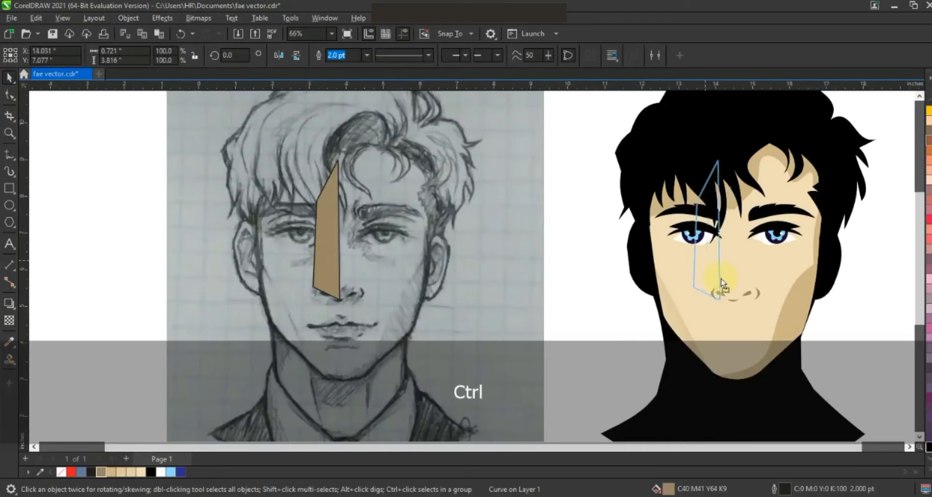
{"action": "left_click_drag", "start_coordinate": [723, 281], "coordinate": [709, 260]}
Step: Remove the nose shadow's outline and apply a roughly horizontal fountain transparency that softens the shading
{"action": "left_click", "coordinate": [9, 320]}
{"action": "left_click", "coordinate": [9, 78]}
{"action": "right_click", "coordinate": [62, 472]}
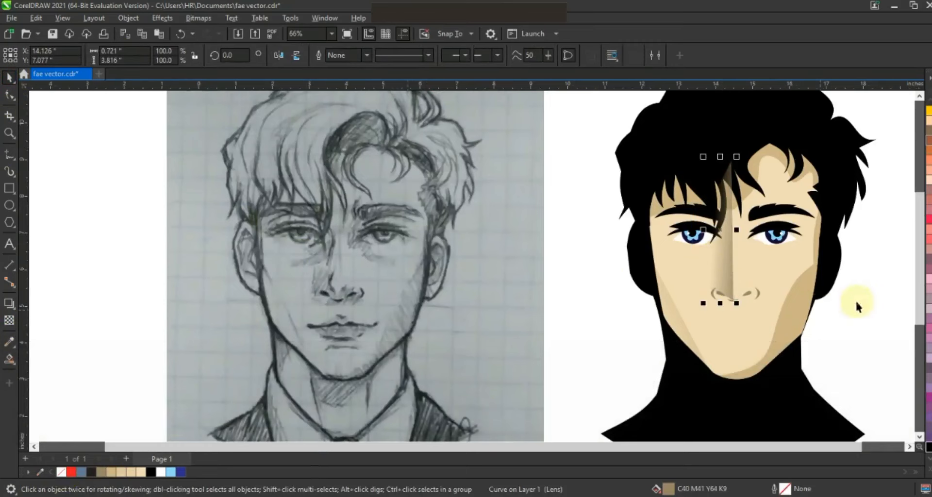
{"action": "left_click", "coordinate": [9, 320]}
{"action": "left_click_drag", "start_coordinate": [738, 261], "coordinate": [801, 254]}
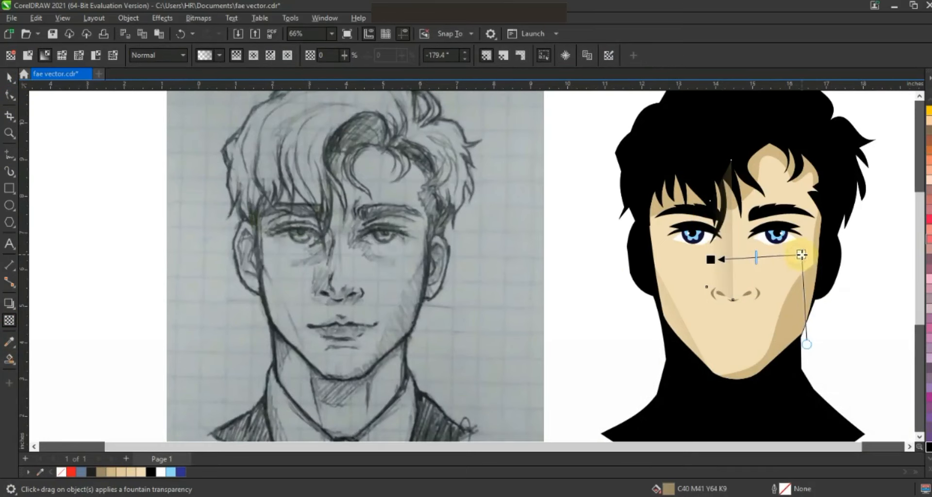
Step: Raise the nose shadow's top node by about 0.095 inch
{"action": "left_click", "coordinate": [7, 96]}
{"action": "left_click_drag", "start_coordinate": [731, 160], "coordinate": [733, 160]}
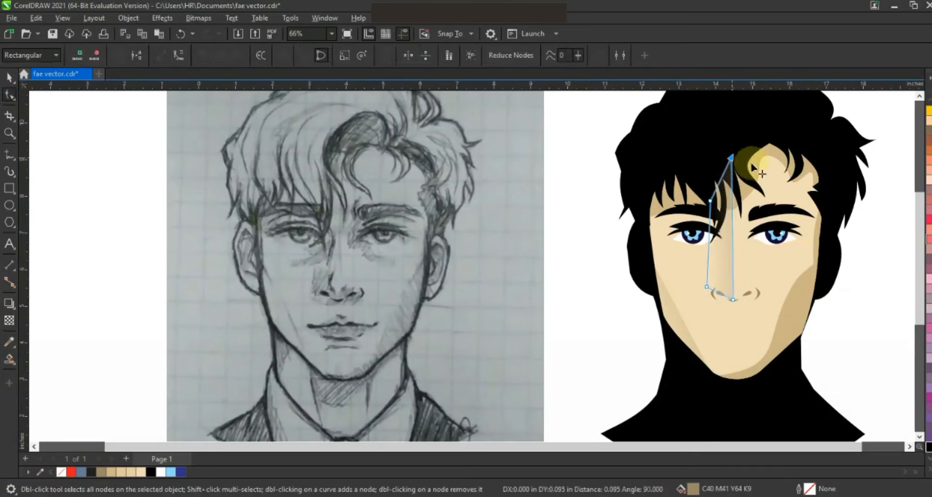
{"action": "left_click", "coordinate": [9, 77]}
{"action": "left_click", "coordinate": [218, 193]}
{"action": "scroll", "coordinate": [508, 256], "scroll_direction": "down", "scroll_amount": 1}
{"action": "left_click", "coordinate": [853, 276]}
{"action": "key", "text": "Escape"}
{"action": "scroll", "coordinate": [581, 234], "scroll_direction": "down", "scroll_amount": 1}
{"action": "key", "text": "F4"}
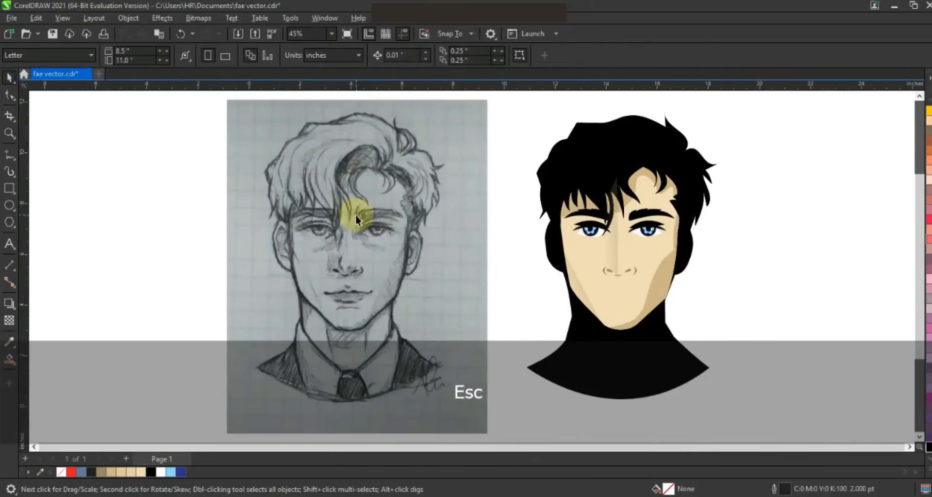
Step: Trace a closed, roughly triangular cheek patch about 1.07 by 1.42 inches beneath the sketch's right-hand eye
{"action": "left_click", "coordinate": [9, 132]}
{"action": "left_click_drag", "start_coordinate": [215, 146], "coordinate": [733, 341]}
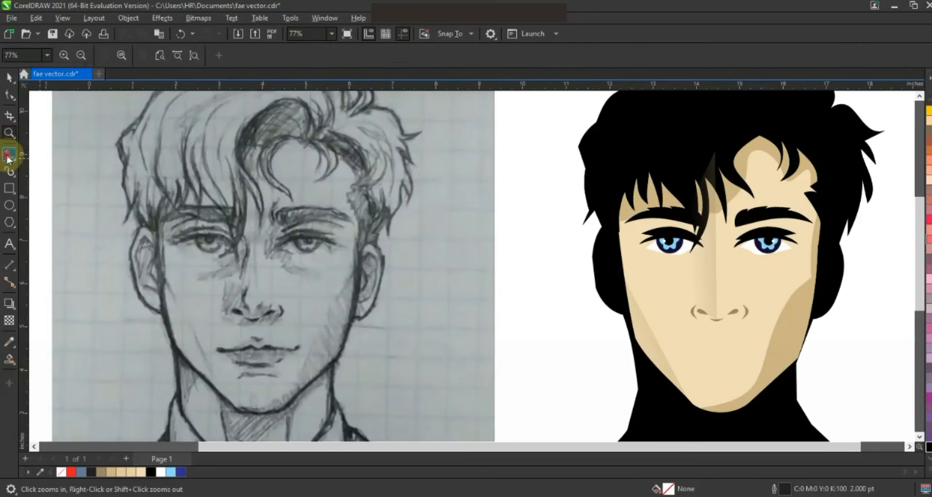
{"action": "left_click", "coordinate": [8, 155]}
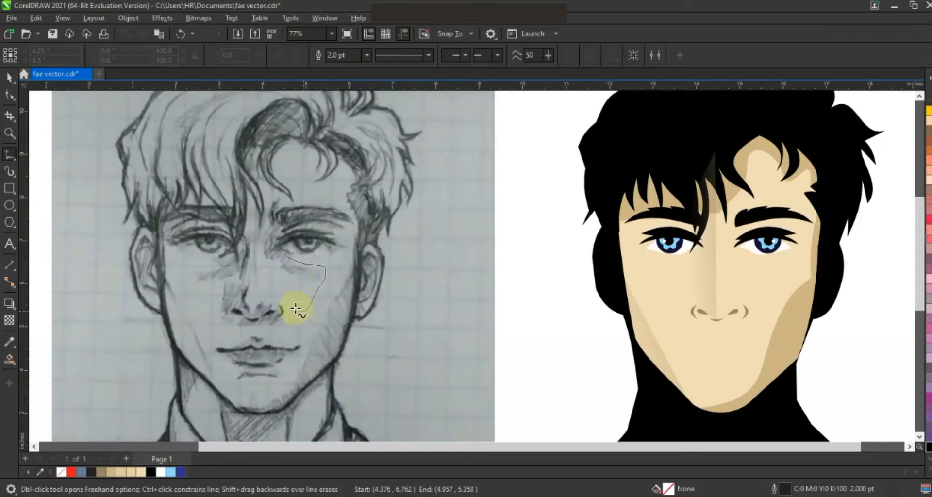
{"action": "left_click_drag", "start_coordinate": [279, 258], "coordinate": [279, 251]}
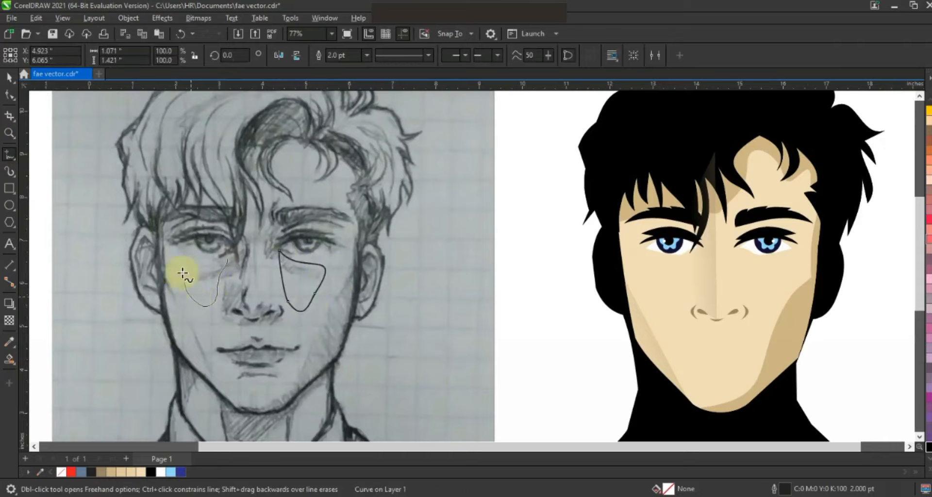
Step: Trace a closed cheek patch about 1.05 by 1.07 inches beneath the sketch's left-hand eye and fill both cheek patches tan
{"action": "left_click_drag", "start_coordinate": [224, 260], "coordinate": [226, 261]}
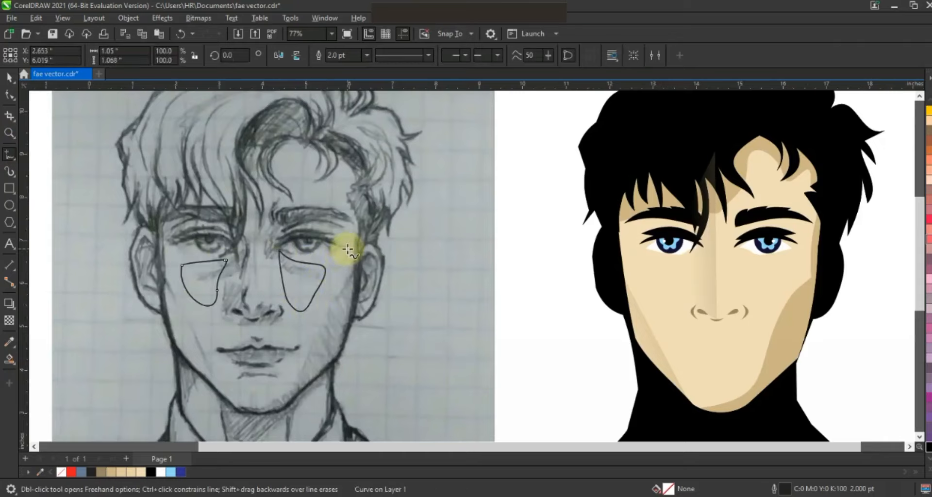
{"action": "left_click", "coordinate": [10, 77]}
{"action": "left_click", "coordinate": [281, 257], "text": "shift"}
{"action": "left_click", "coordinate": [111, 471]}
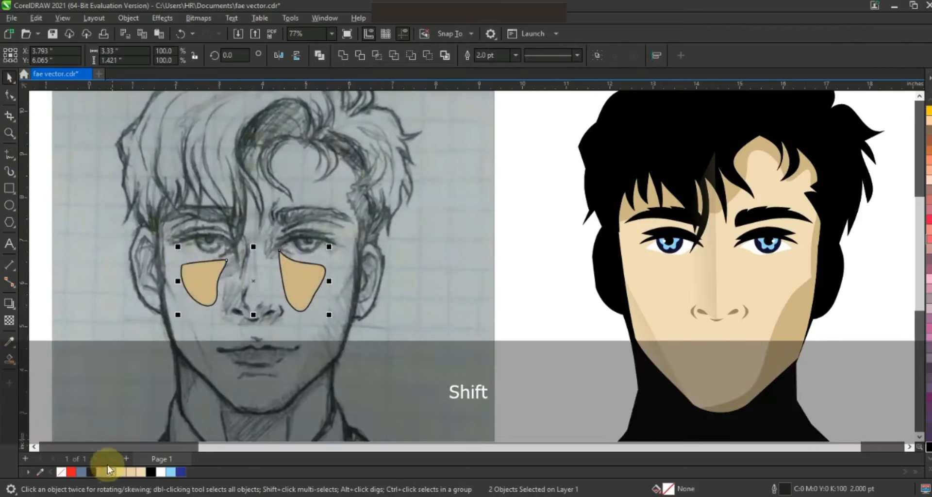
Step: Move both cheek patches, without outlines, onto the vector face's cheeks and fill them with C5 M11 Y29 K0
{"action": "right_click", "coordinate": [61, 471]}
{"action": "left_click", "coordinate": [161, 471]}
{"action": "left_click_drag", "start_coordinate": [314, 293], "coordinate": [764, 294]}
{"action": "left_click", "coordinate": [141, 472]}
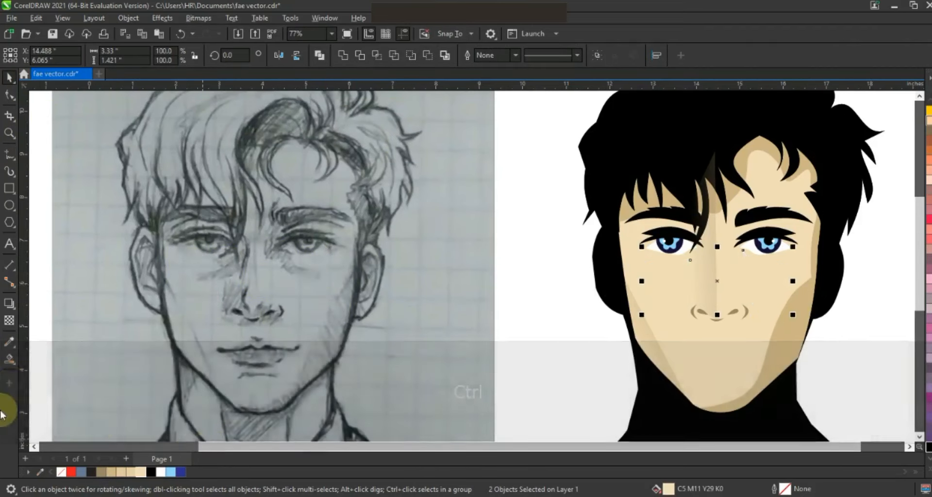
Step: Lighten the uniform fill of both cheek patches to a pale cream highlight colour
{"action": "left_click", "coordinate": [20, 369]}
{"action": "left_click", "coordinate": [48, 360]}
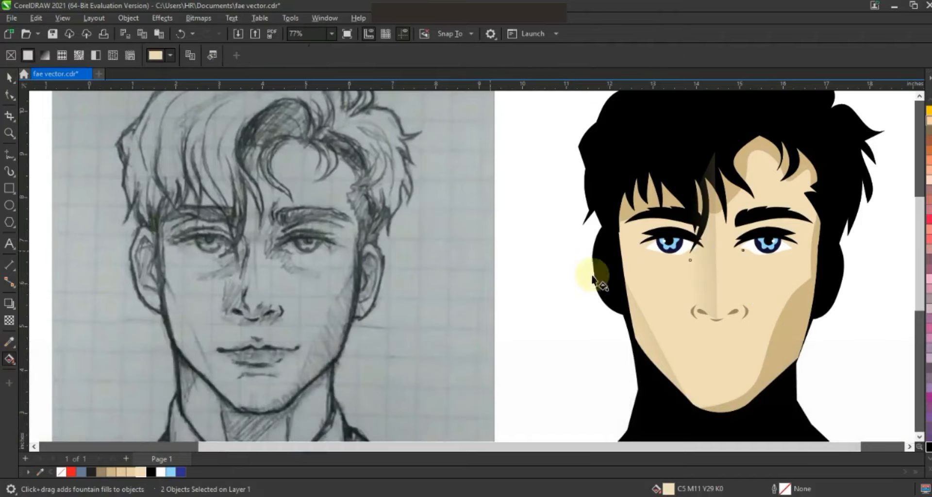
{"action": "left_click", "coordinate": [154, 63]}
{"action": "left_click", "coordinate": [158, 79]}
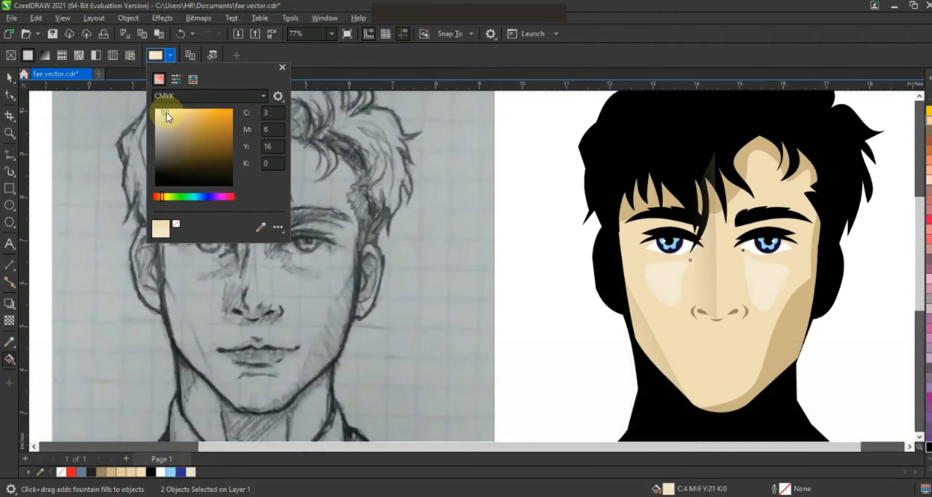
{"action": "left_click", "coordinate": [421, 280]}
Step: Trace a closed five-node lip outline over the sketched mouth and bow its lower edge downward
{"action": "key", "text": "F3"}
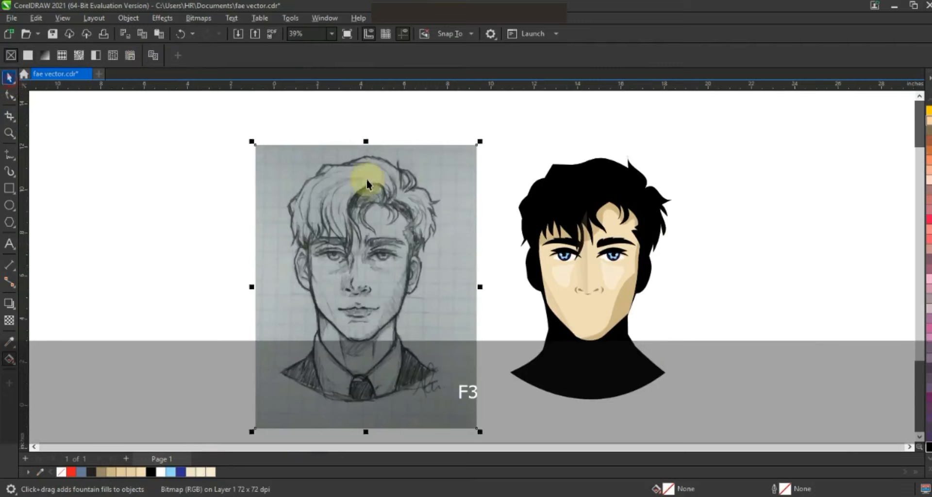
{"action": "key", "text": "Escape"}
{"action": "left_click", "coordinate": [9, 132]}
{"action": "mouse_move", "coordinate": [252, 264]}
{"action": "left_mouse_down"}
{"action": "mouse_move", "coordinate": [534, 356]}
{"action": "mouse_move", "coordinate": [553, 353]}
{"action": "mouse_move", "coordinate": [181, 236]}
{"action": "left_mouse_up"}
{"action": "left_click", "coordinate": [9, 154]}
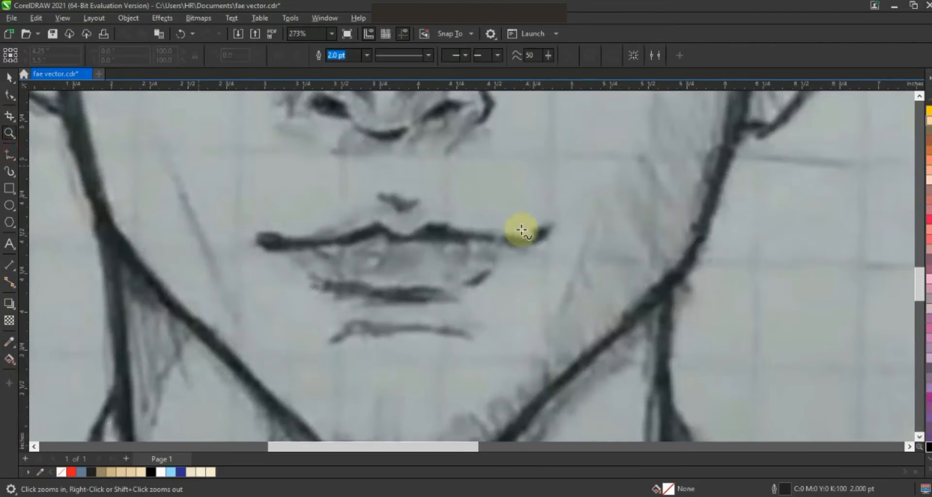
{"action": "left_click", "coordinate": [542, 238]}
{"action": "left_click", "coordinate": [430, 222]}
{"action": "left_click", "coordinate": [256, 240]}
{"action": "left_click", "coordinate": [542, 239]}
{"action": "left_click", "coordinate": [9, 95]}
{"action": "left_click_drag", "start_coordinate": [403, 243], "coordinate": [397, 293]}
Step: Trace a closed zigzag band about 1.82 by 0.17 inches along the upper part of the lip outline
{"action": "key", "text": "z"}
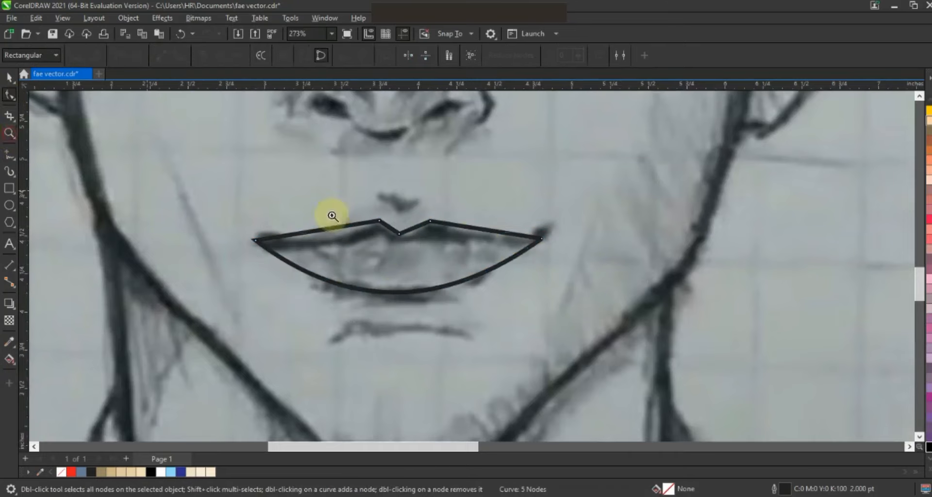
{"action": "left_click_drag", "start_coordinate": [332, 215], "coordinate": [626, 333]}
{"action": "key", "text": "F5"}
{"action": "left_click", "coordinate": [134, 241]}
{"action": "left_click", "coordinate": [392, 203]}
{"action": "left_click", "coordinate": [439, 230]}
{"action": "left_click", "coordinate": [485, 209]}
{"action": "left_click", "coordinate": [736, 225]}
{"action": "left_click", "coordinate": [499, 188]}
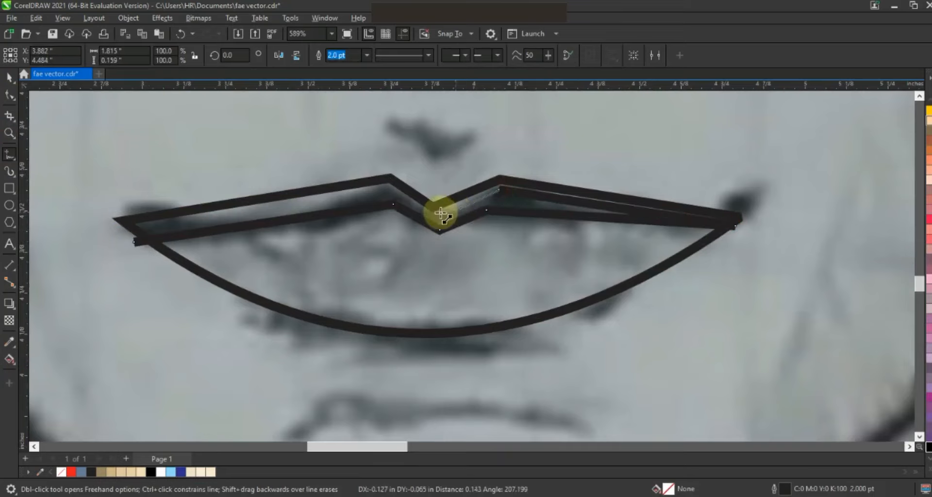
{"action": "left_click", "coordinate": [438, 212]}
{"action": "left_click", "coordinate": [385, 185]}
{"action": "left_click", "coordinate": [136, 242]}
Step: Draw a line across the lower lip and bow it slightly downward to mark the lip shadow
{"action": "left_click", "coordinate": [220, 293]}
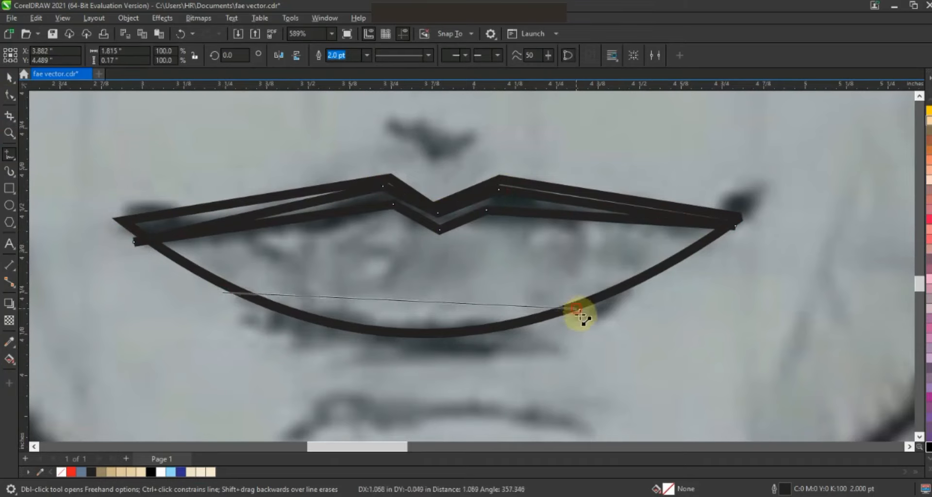
{"action": "left_click", "coordinate": [576, 308]}
{"action": "key", "text": "F10"}
{"action": "left_click_drag", "start_coordinate": [421, 301], "coordinate": [418, 320]}
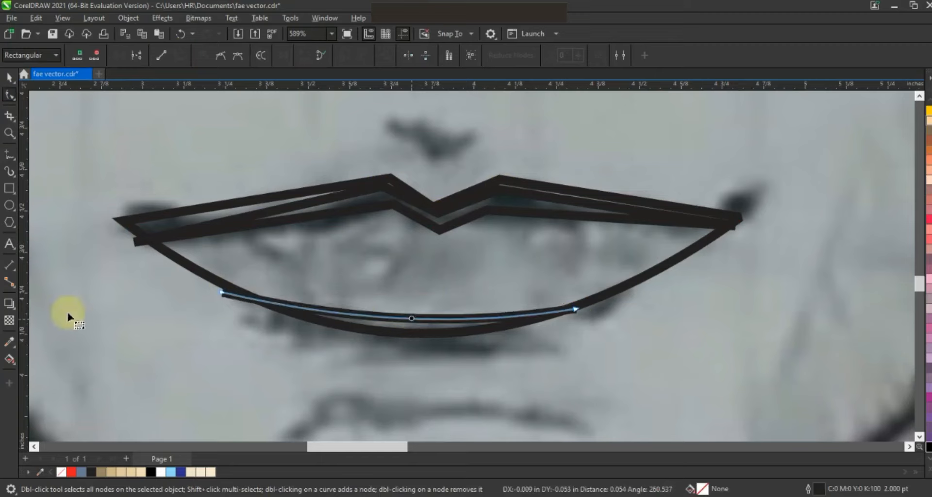
Step: Smart-fill the lip regions with C40 M20 Y0 K40 and 0.5 pt outlines, and delete the leftover tracing lines
{"action": "left_click", "coordinate": [14, 363]}
{"action": "left_click", "coordinate": [39, 372]}
{"action": "left_click", "coordinate": [410, 328]}
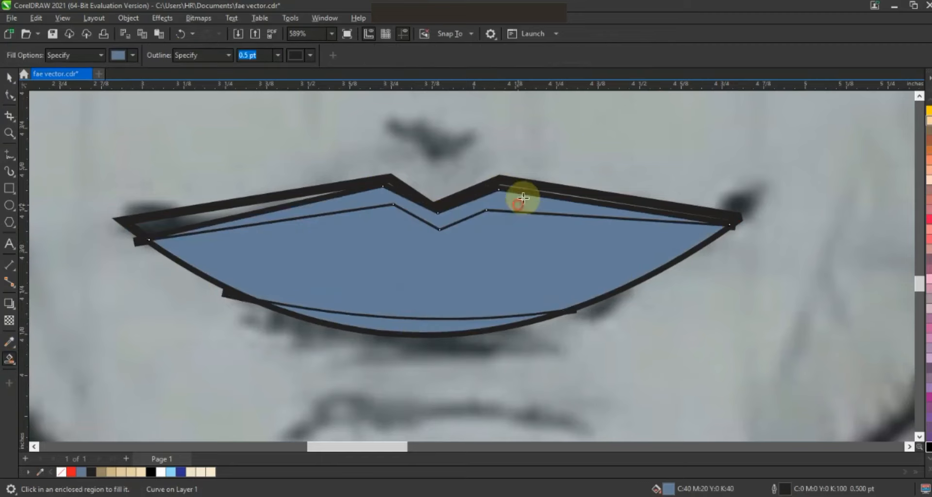
{"action": "key", "text": "F3"}
{"action": "key", "text": "Escape"}
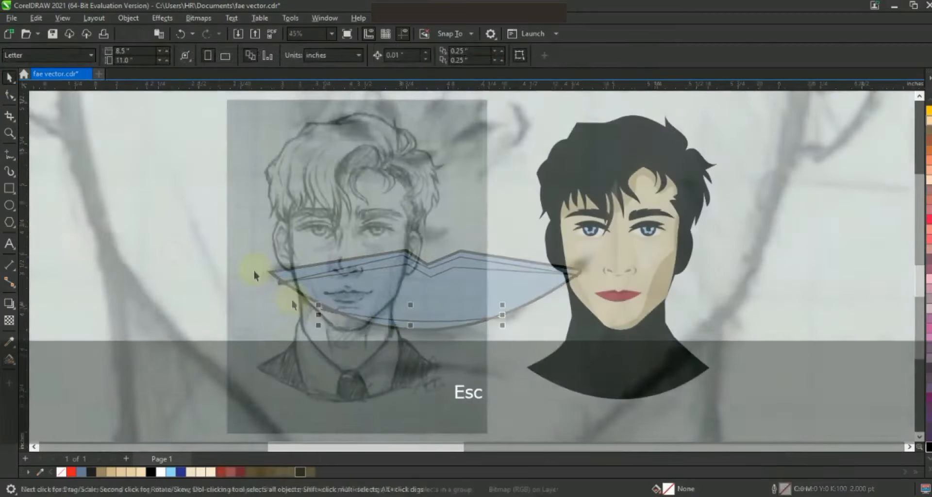
{"action": "key", "text": "Delete"}
Step: Trace a closed polygon about 3.5 by 2.9 inches around the sketch's neck between the jaw and the shirt collar
{"action": "left_click_drag", "start_coordinate": [451, 380], "coordinate": [449, 378]}
{"action": "left_click", "coordinate": [9, 154]}
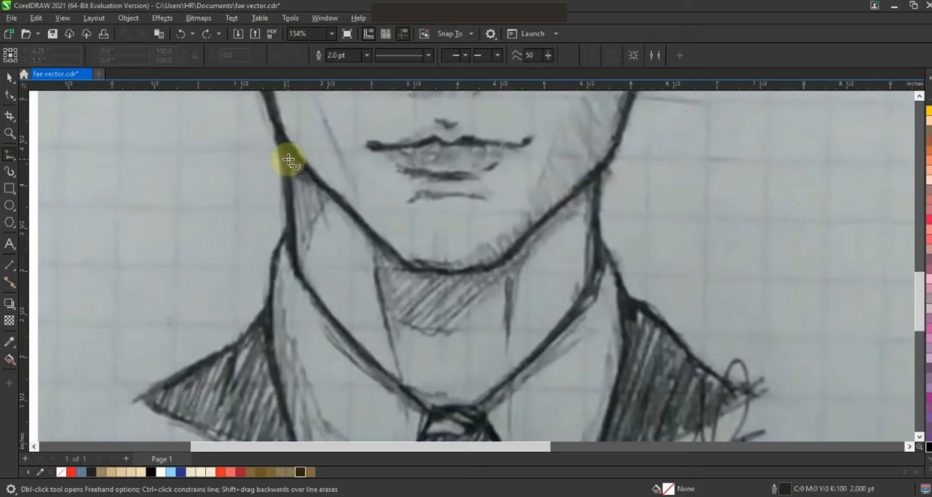
{"action": "left_click", "coordinate": [297, 271]}
{"action": "left_click", "coordinate": [424, 401]}
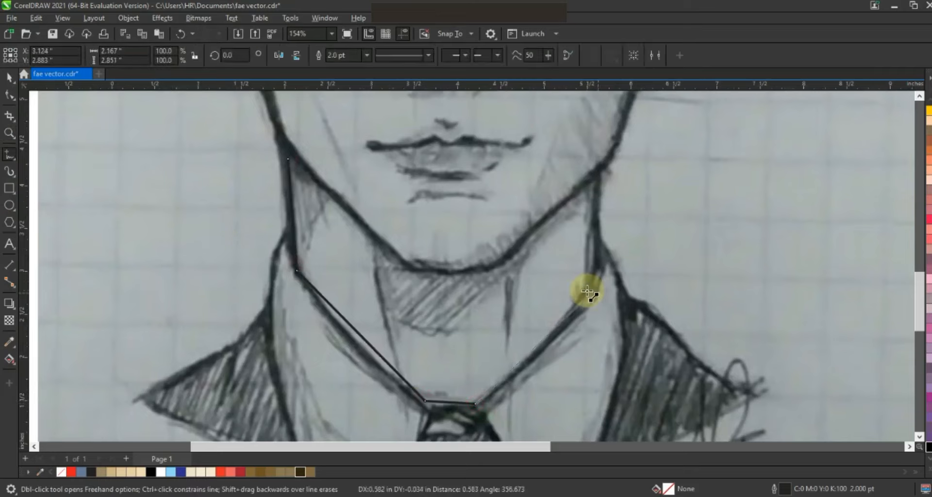
{"action": "left_click", "coordinate": [590, 184]}
{"action": "left_click", "coordinate": [453, 275]}
{"action": "left_click", "coordinate": [380, 246]}
{"action": "left_click", "coordinate": [288, 158]}
Step: Curve the neck polygon's collar edges and chin edge to follow the sketch, and smooth the jaw node
{"action": "key", "text": "F10"}
{"action": "left_click_drag", "start_coordinate": [362, 337], "coordinate": [356, 344]}
{"action": "left_click_drag", "start_coordinate": [531, 347], "coordinate": [536, 352]}
{"action": "left_click_drag", "start_coordinate": [509, 239], "coordinate": [500, 257]}
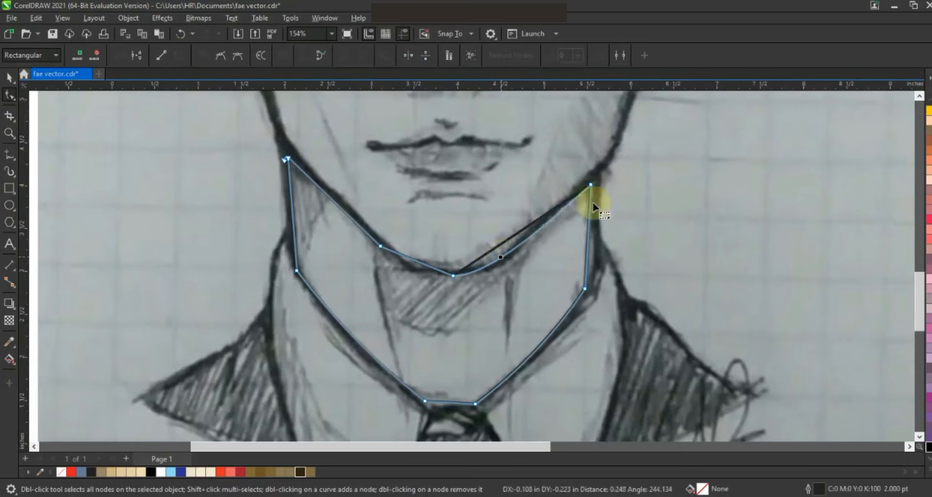
{"action": "left_click_drag", "start_coordinate": [415, 261], "coordinate": [407, 269]}
{"action": "left_click_drag", "start_coordinate": [351, 218], "coordinate": [345, 214]}
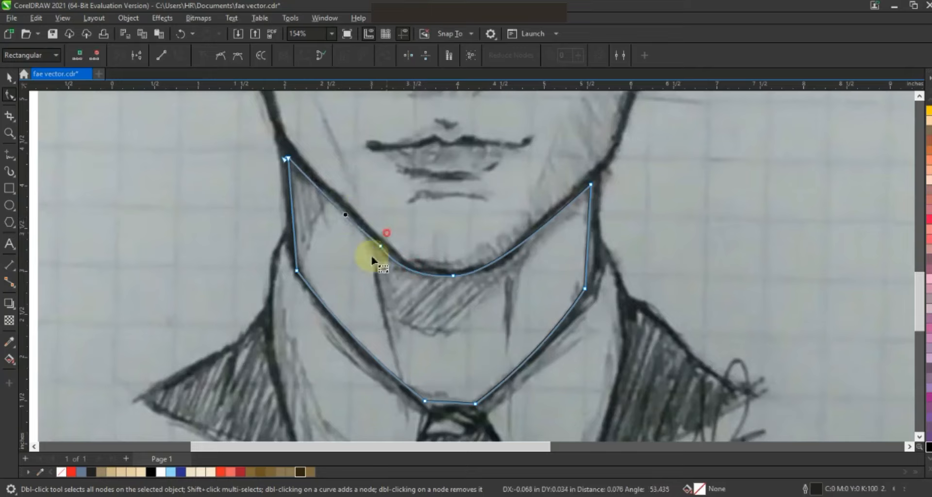
{"action": "left_click_drag", "start_coordinate": [381, 246], "coordinate": [381, 248]}
Step: Draw freehand shading outlines under the chin and at both sides of the sketched neck
{"action": "left_click", "coordinate": [10, 155]}
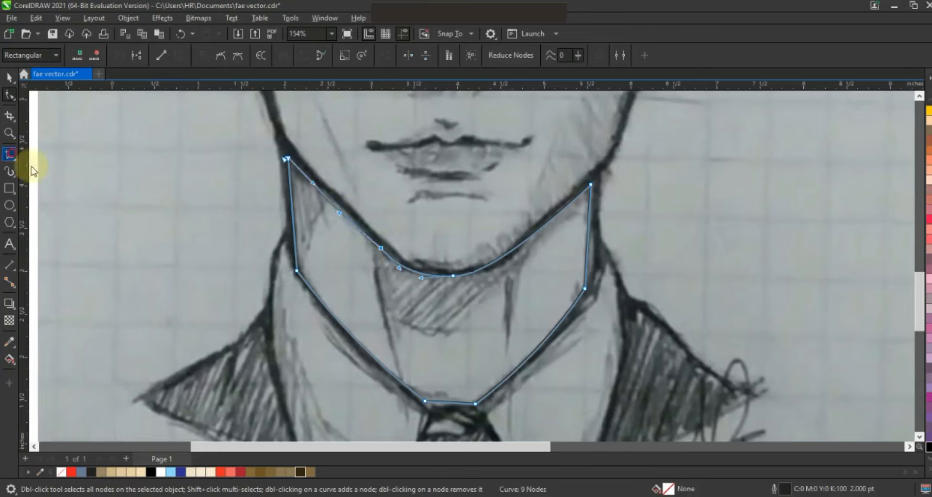
{"action": "left_click_drag", "start_coordinate": [508, 271], "coordinate": [529, 270]}
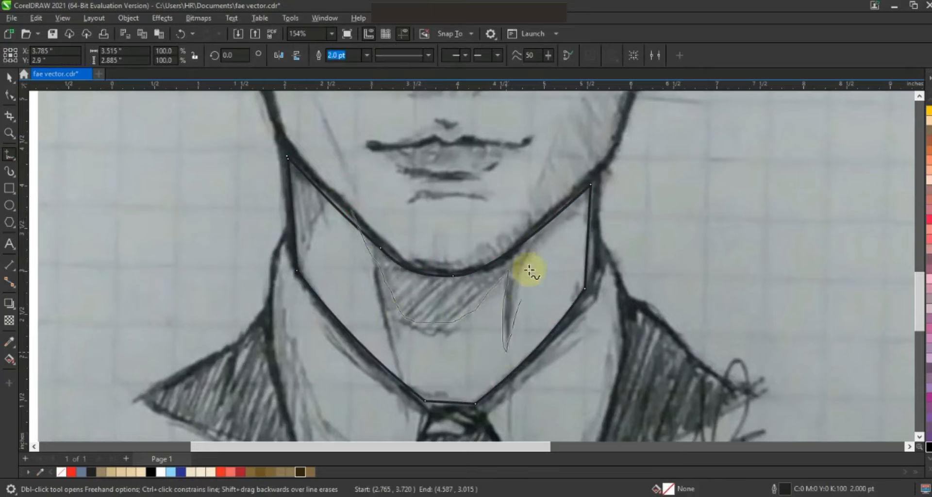
{"action": "left_click_drag", "start_coordinate": [373, 221], "coordinate": [353, 211]}
{"action": "mouse_move", "coordinate": [340, 184]}
{"action": "left_mouse_down"}
{"action": "mouse_move", "coordinate": [309, 229]}
{"action": "mouse_move", "coordinate": [340, 183]}
{"action": "left_mouse_up"}
{"action": "mouse_move", "coordinate": [602, 190]}
{"action": "left_mouse_down"}
{"action": "mouse_move", "coordinate": [569, 162]}
{"action": "mouse_move", "coordinate": [601, 189]}
{"action": "left_mouse_up"}
Step: Move the neck polygon and its shading outlines onto the vector figure's neck
{"action": "left_click", "coordinate": [9, 77]}
{"action": "key", "text": "Escape"}
{"action": "scroll", "coordinate": [313, 260], "scroll_direction": "down", "scroll_amount": 2}
{"action": "mouse_move", "coordinate": [214, 226]}
{"action": "left_mouse_down"}
{"action": "mouse_move", "coordinate": [405, 299]}
{"action": "mouse_move", "coordinate": [577, 297]}
{"action": "left_mouse_up"}
{"action": "key", "text": "shift+F2"}
{"action": "key", "text": "Escape"}
Step: Smart-fill the vector neck and the shadow regions beneath the right-hand side of the jaw
{"action": "left_click", "coordinate": [9, 359]}
{"action": "left_click", "coordinate": [427, 380]}
{"action": "left_click", "coordinate": [570, 266]}
{"action": "left_click", "coordinate": [603, 214]}
{"action": "left_click", "coordinate": [583, 223]}
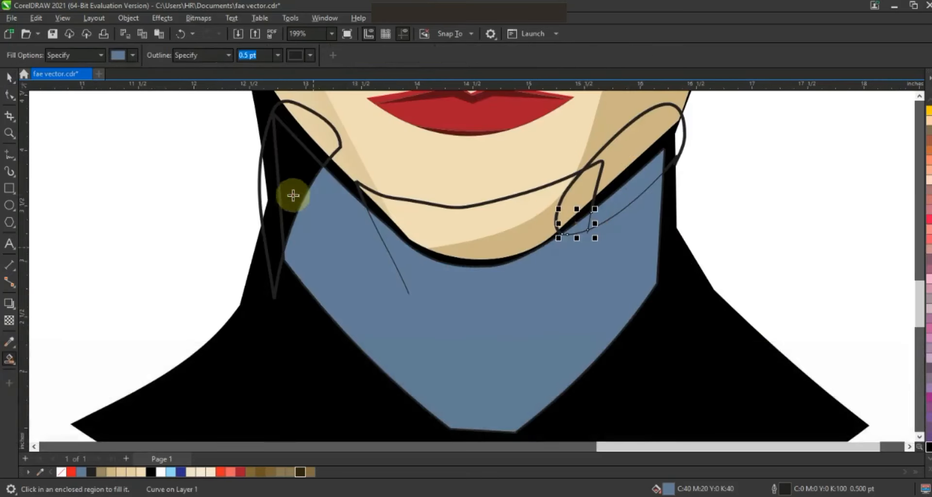
Step: Try to smart-fill the shadow region at the neck's left-hand side, and undo the attempts
{"action": "left_click", "coordinate": [292, 195]}
{"action": "key", "text": "ctrl+z"}
{"action": "key", "text": "Escape"}
{"action": "left_click", "coordinate": [294, 156]}
{"action": "key", "text": "ctrl+z"}
Step: Check the left-hand shading loop's top node and smart-fill the shadow region at that side of the neck
{"action": "left_click", "coordinate": [9, 95]}
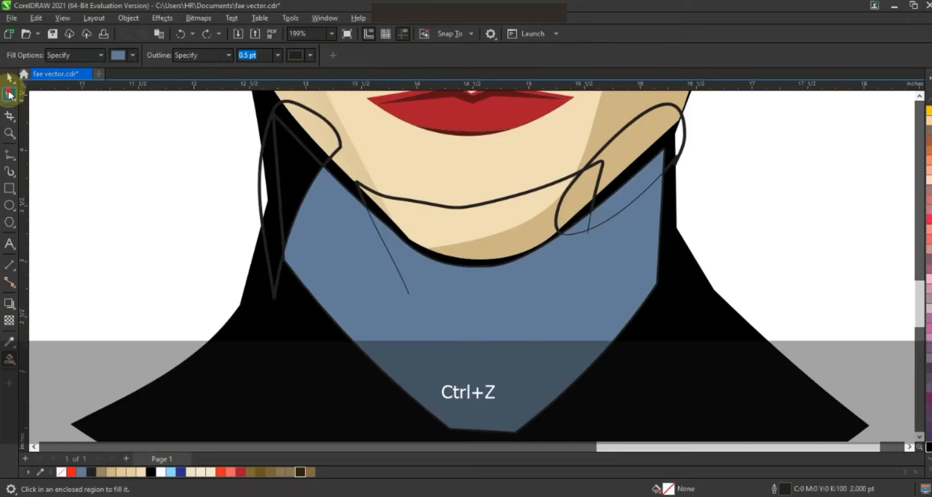
{"action": "left_click", "coordinate": [272, 116]}
{"action": "left_click", "coordinate": [9, 360]}
{"action": "left_click", "coordinate": [297, 179]}
Step: Delete the leftover shading outlines that overlap the jaw and neck
{"action": "scroll", "coordinate": [467, 253], "scroll_direction": "down", "scroll_amount": 1}
{"action": "key", "text": "Escape"}
{"action": "left_click", "coordinate": [574, 200]}
{"action": "key", "text": "Delete"}
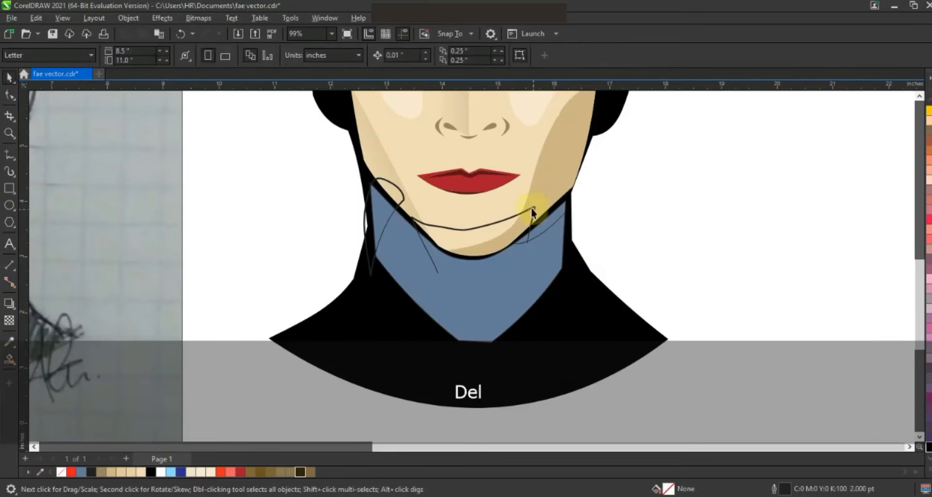
Step: Fill the neck with light tan and the shadow patches on both sides of it with darker brown tones
{"action": "left_click", "coordinate": [432, 299]}
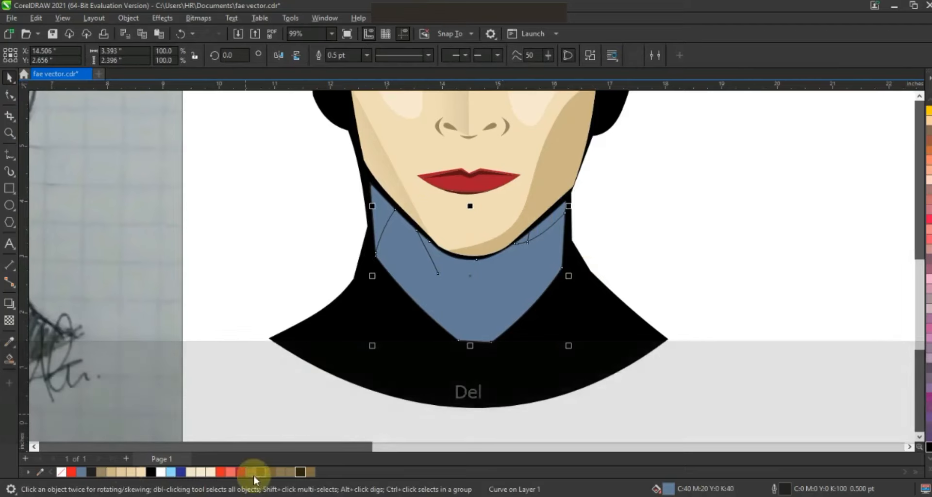
{"action": "left_click", "coordinate": [100, 472]}
{"action": "left_click", "coordinate": [524, 245]}
{"action": "left_click", "coordinate": [524, 245], "text": "shift"}
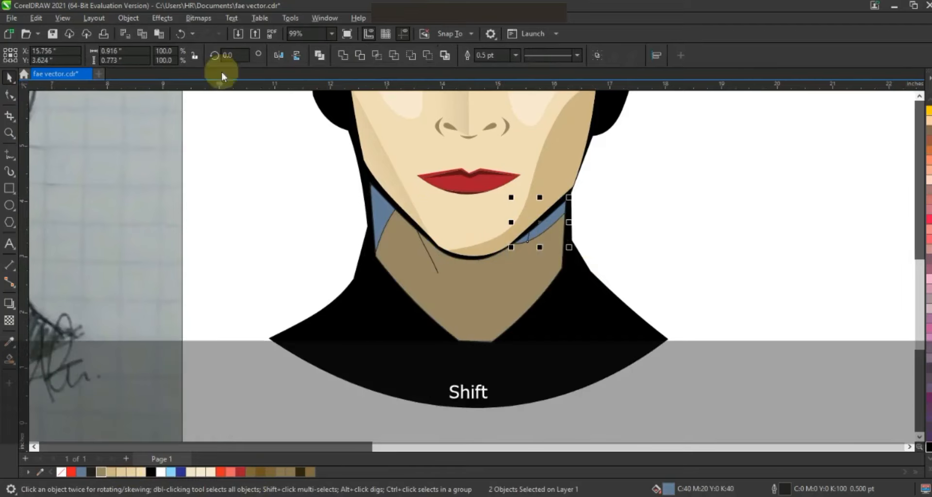
{"action": "left_click", "coordinate": [260, 472]}
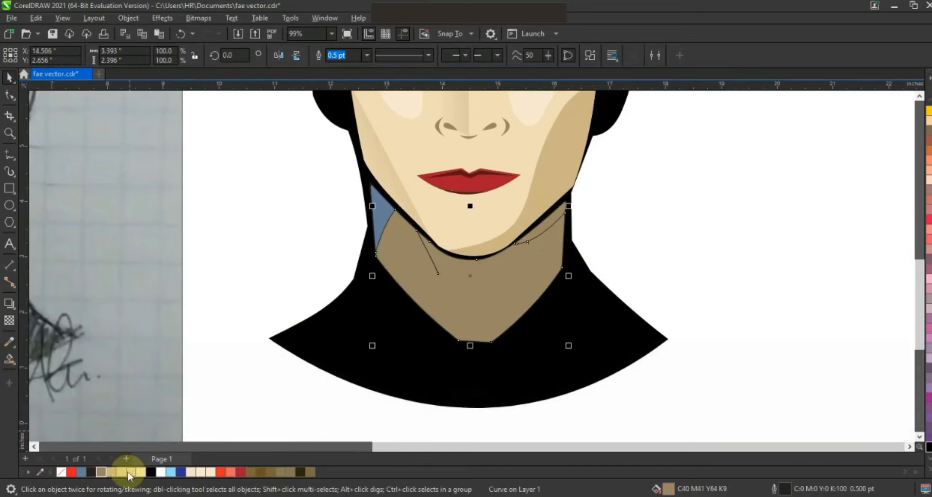
{"action": "left_click", "coordinate": [133, 473]}
{"action": "left_click", "coordinate": [375, 250]}
{"action": "left_click", "coordinate": [110, 471], "text": "shift"}
Step: Trace a closed three-sided shape over the sketch's right-hand collar flap and bow its outer edge outward
{"action": "key", "text": "F3"}
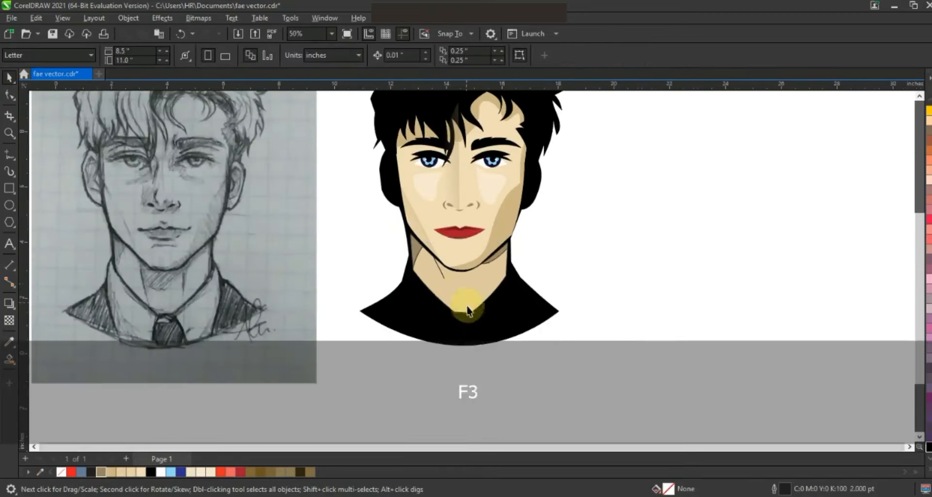
{"action": "key", "text": "F3"}
{"action": "key", "text": "Escape"}
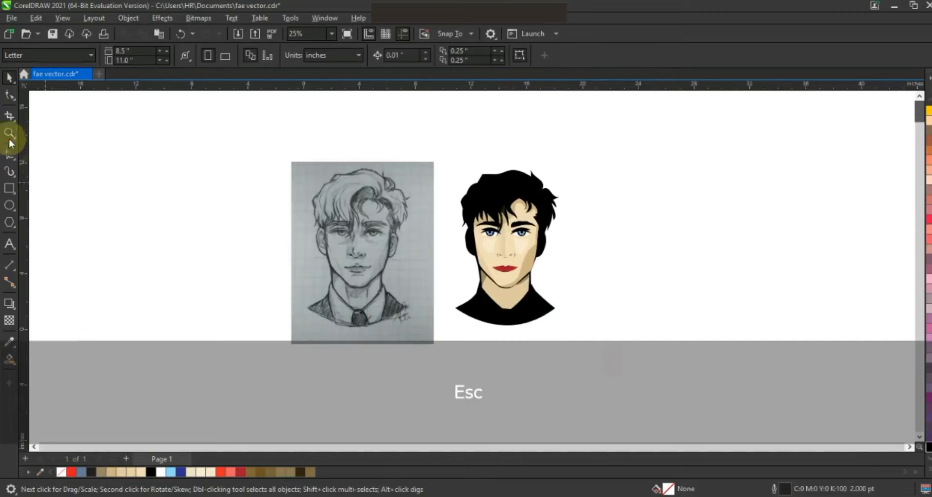
{"action": "scroll", "coordinate": [330, 353], "scroll_direction": "up", "scroll_amount": 4}
{"action": "left_click", "coordinate": [9, 171]}
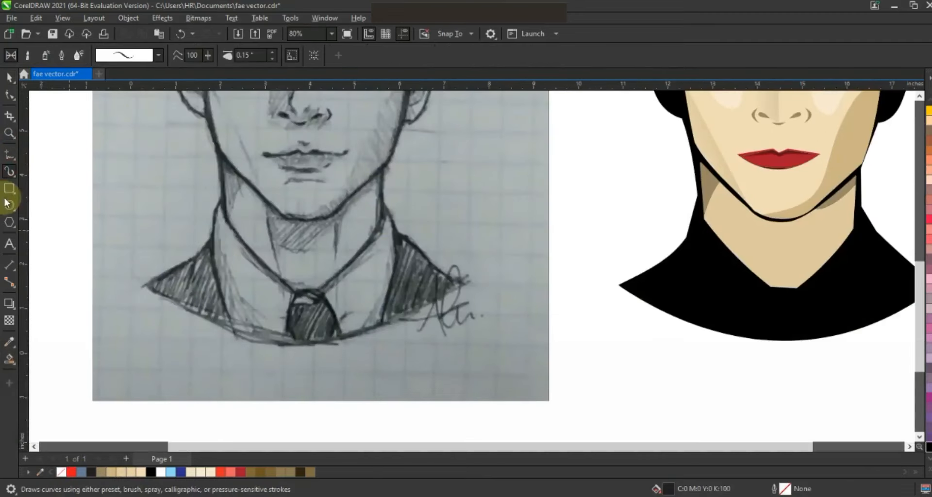
{"action": "key", "text": "F5"}
{"action": "left_click", "coordinate": [387, 218]}
{"action": "double_click", "coordinate": [320, 290]}
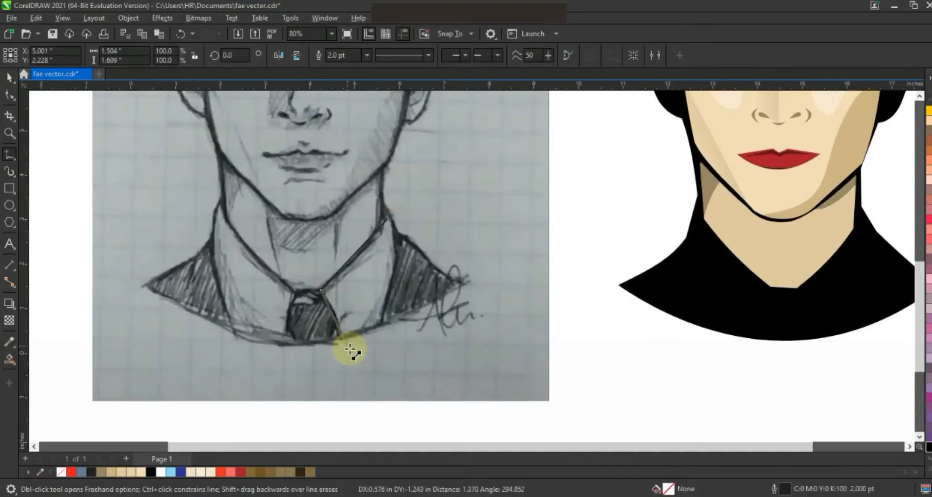
{"action": "left_click", "coordinate": [386, 220]}
{"action": "left_click", "coordinate": [10, 94]}
{"action": "left_click_drag", "start_coordinate": [353, 264], "coordinate": [388, 278]}
Step: Draw a line from the collar flap's top to its lower tip and bow it outward as a shading divider
{"action": "left_click", "coordinate": [9, 155]}
{"action": "left_click", "coordinate": [389, 215]}
{"action": "left_click", "coordinate": [333, 348]}
{"action": "left_click", "coordinate": [9, 95]}
{"action": "left_click_drag", "start_coordinate": [364, 271], "coordinate": [373, 281]}
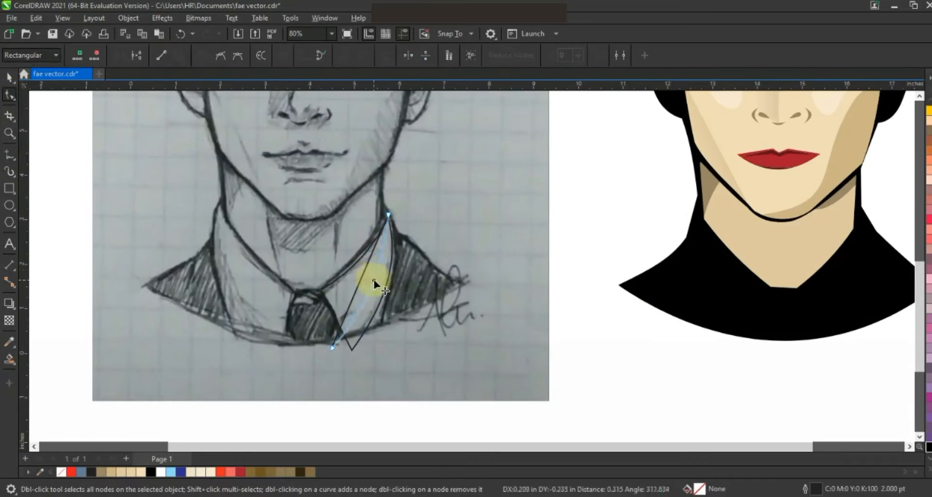
Step: Smart-fill the collar flap's two regions, colouring the main area light grey and the outer strip a darker grey
{"action": "left_click", "coordinate": [9, 359]}
{"action": "left_click", "coordinate": [364, 311]}
{"action": "left_click", "coordinate": [9, 77]}
{"action": "left_click", "coordinate": [928, 469]}
{"action": "left_click", "coordinate": [905, 184]}
{"action": "left_click", "coordinate": [376, 305]}
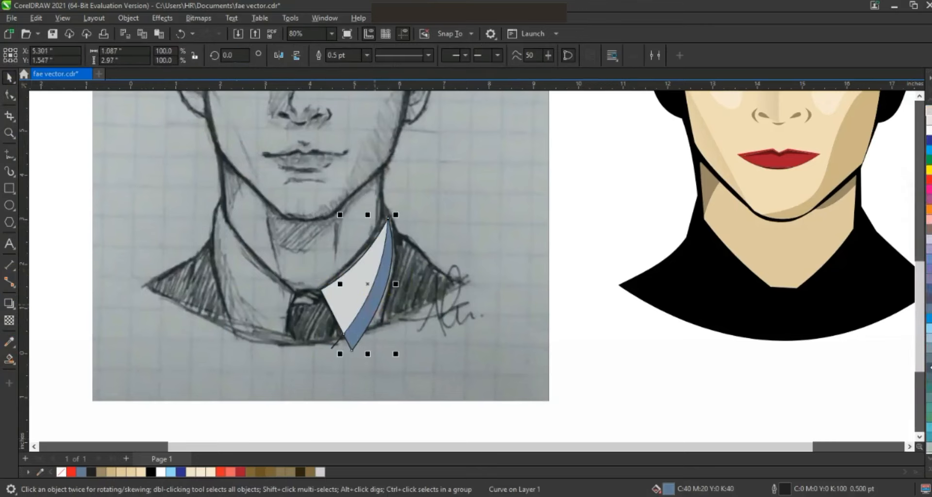
{"action": "left_click", "coordinate": [924, 470]}
{"action": "left_click", "coordinate": [903, 203]}
Step: Remove the outlines of the two collar pieces, group them, and move them onto the vector figure's collar
{"action": "left_click_drag", "start_coordinate": [319, 294], "coordinate": [319, 295]}
{"action": "left_click_drag", "start_coordinate": [292, 294], "coordinate": [256, 294]}
{"action": "left_click", "coordinate": [334, 309], "text": "shift"}
{"action": "left_click", "coordinate": [362, 320], "text": "shift"}
{"action": "right_click", "coordinate": [61, 472]}
{"action": "key", "text": "ctrl+g"}
{"action": "left_click_drag", "start_coordinate": [343, 316], "coordinate": [823, 306]}
{"action": "scroll", "coordinate": [566, 321], "scroll_direction": "down", "scroll_amount": 2}
{"action": "key", "text": "Escape"}
{"action": "scroll", "coordinate": [534, 267], "scroll_direction": "down", "scroll_amount": 1}
Step: Trace a closed six-point outline around the dark lower part of the sketched tie
{"action": "left_click", "coordinate": [9, 133]}
{"action": "left_click_drag", "start_coordinate": [302, 201], "coordinate": [716, 336]}
{"action": "left_click_drag", "start_coordinate": [198, 278], "coordinate": [755, 374]}
{"action": "left_click_drag", "start_coordinate": [210, 202], "coordinate": [476, 301]}
{"action": "left_click", "coordinate": [9, 154]}
{"action": "left_click", "coordinate": [449, 221]}
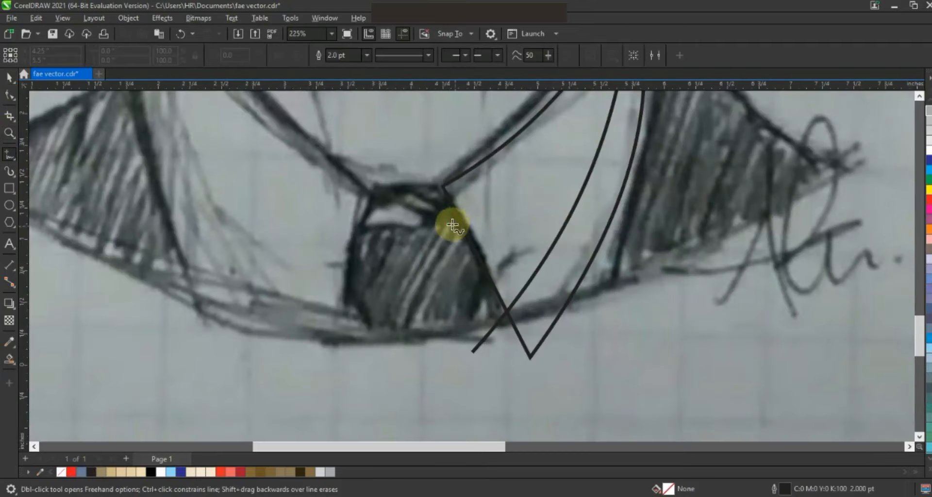
{"action": "left_click", "coordinate": [361, 229]}
{"action": "left_click", "coordinate": [350, 273]}
{"action": "left_click", "coordinate": [376, 353]}
{"action": "left_click", "coordinate": [459, 350]}
{"action": "left_click", "coordinate": [476, 276]}
{"action": "left_click", "coordinate": [449, 222]}
Step: Scribble dense diagonal freehand hatching over the traced tie shape
{"action": "left_click_drag", "start_coordinate": [386, 209], "coordinate": [326, 358]}
{"action": "mouse_move", "coordinate": [344, 340]}
{"action": "left_mouse_down"}
{"action": "mouse_move", "coordinate": [401, 213]}
{"action": "mouse_move", "coordinate": [472, 226]}
{"action": "mouse_move", "coordinate": [472, 253]}
{"action": "mouse_move", "coordinate": [384, 277]}
{"action": "mouse_move", "coordinate": [339, 344]}
{"action": "left_mouse_up"}
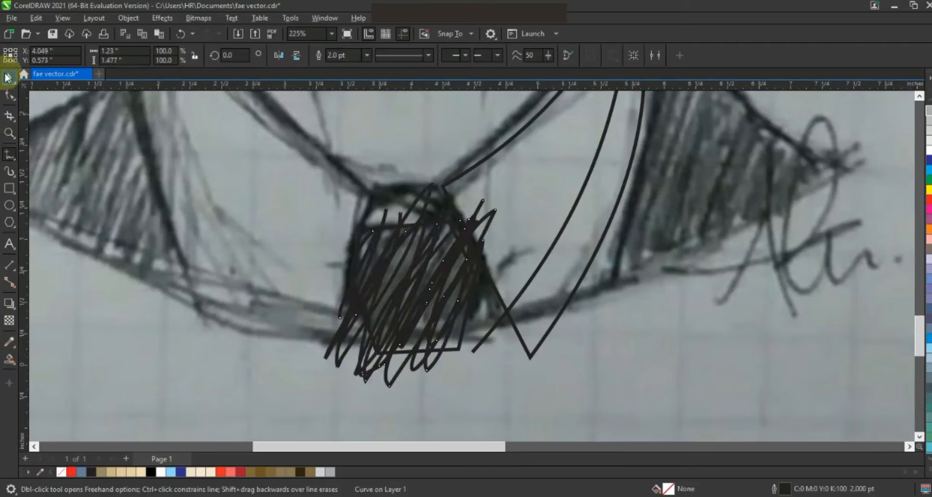
Step: Select the tie's freehand hatching curves, convert their outlines to objects, and fill them dark brown (C59 M64 Y84 K72)
{"action": "key", "text": "space"}
{"action": "left_click", "coordinate": [431, 187], "text": "shift"}
{"action": "left_click_drag", "start_coordinate": [436, 291], "coordinate": [476, 294]}
{"action": "key", "text": "ctrl+z"}
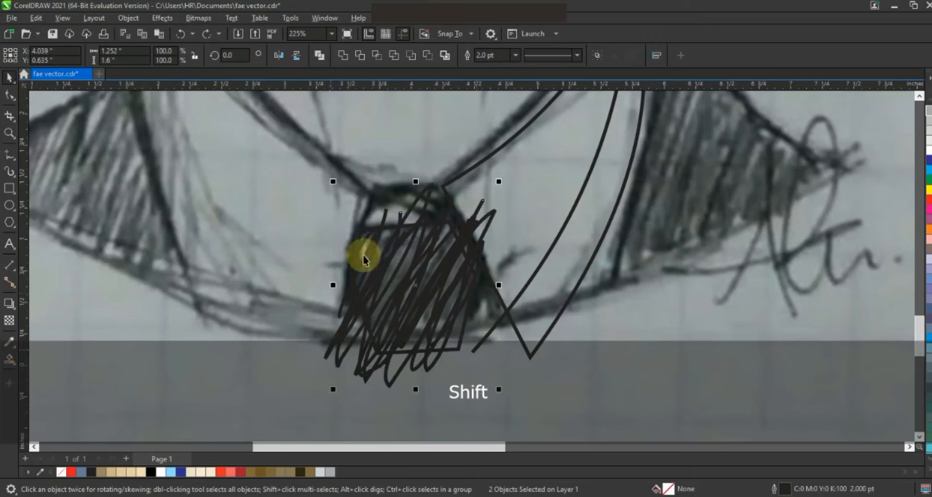
{"action": "left_click", "coordinate": [384, 218], "text": "shift"}
{"action": "left_click", "coordinate": [128, 18]}
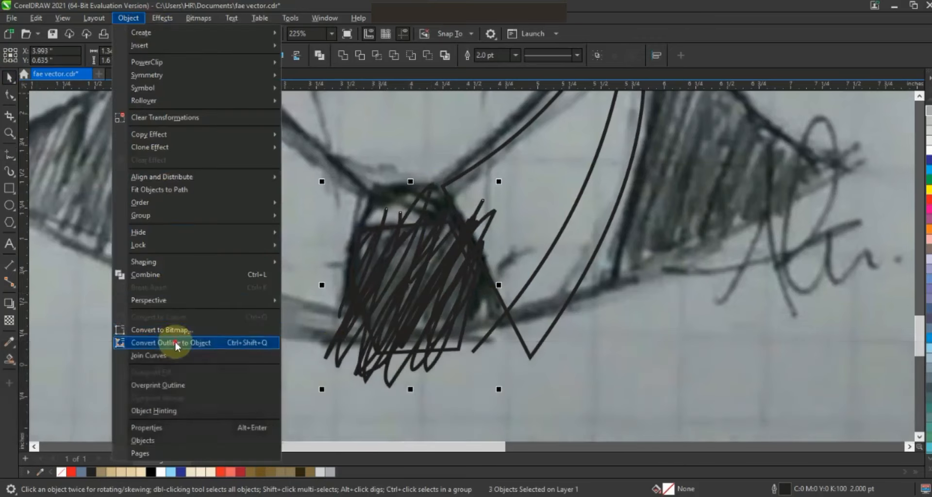
{"action": "left_click", "coordinate": [177, 343]}
{"action": "left_click", "coordinate": [300, 471]}
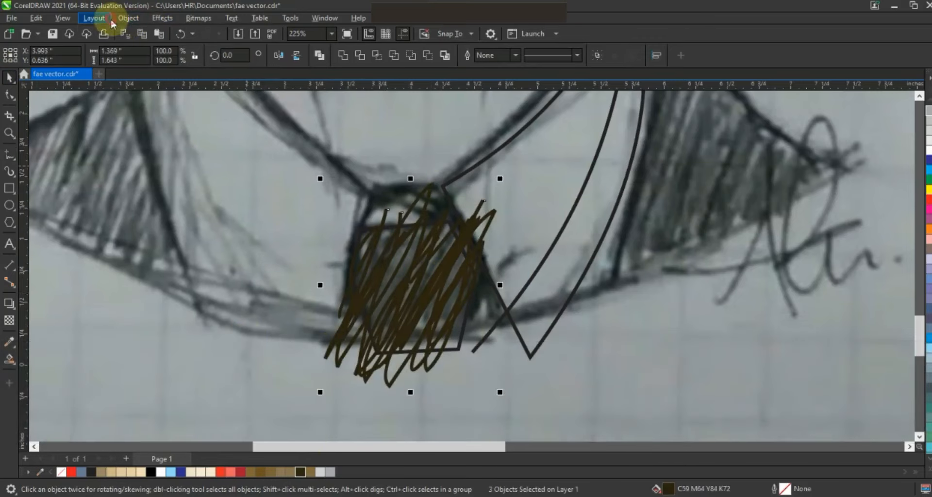
Step: PowerClip the hatching inside the traced tie outline and fill the tie with lighter brown (C43 M49 Y81 K21)
{"action": "left_click", "coordinate": [128, 18]}
{"action": "mouse_move", "coordinate": [270, 58]}
{"action": "left_click", "coordinate": [350, 66]}
{"action": "left_click", "coordinate": [452, 345]}
{"action": "left_click", "coordinate": [310, 471]}
{"action": "key", "text": "F3"}
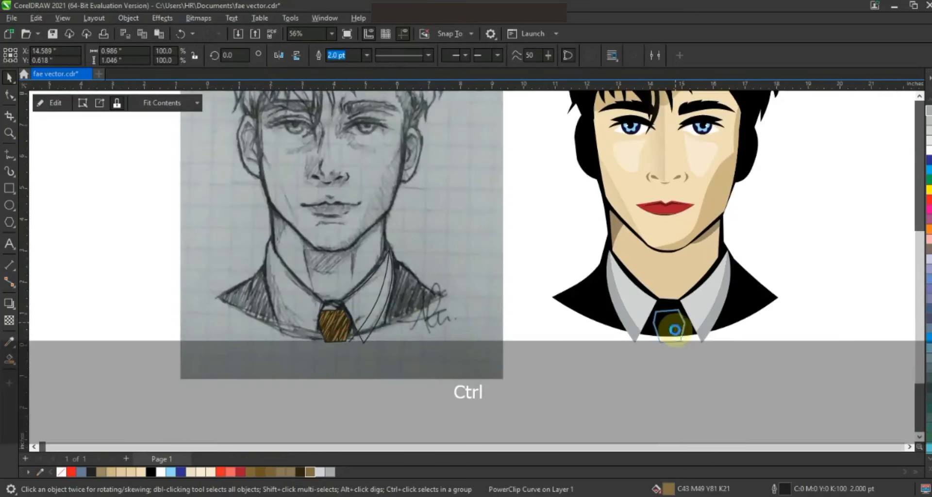
Step: Fit the hatched tie between the vector figure's collar flaps and PowerClip it inside the black silhouette
{"action": "left_click", "coordinate": [668, 324]}
{"action": "left_click_drag", "start_coordinate": [690, 342], "coordinate": [649, 341]}
{"action": "left_click", "coordinate": [666, 330]}
{"action": "key", "text": "Escape"}
{"action": "scroll", "coordinate": [558, 291], "scroll_direction": "down", "scroll_amount": 2}
{"action": "left_click", "coordinate": [640, 297]}
{"action": "right_click", "coordinate": [640, 296]}
{"action": "left_click", "coordinate": [661, 326]}
{"action": "left_click", "coordinate": [661, 294]}
{"action": "left_click", "coordinate": [714, 301]}
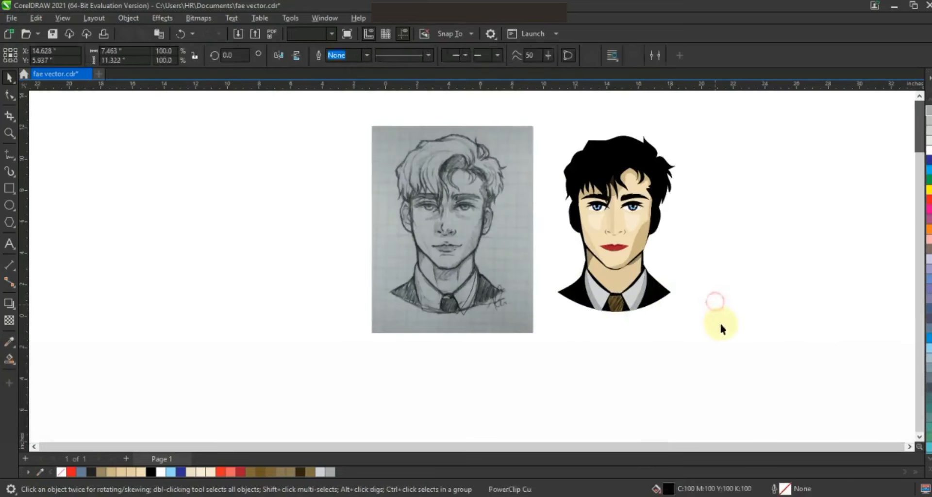
Step: Trace a closed four-point outline around the sketched ear beside the fringe and ready it for node shaping
{"action": "key", "text": "z"}
{"action": "scroll", "coordinate": [301, 260], "scroll_direction": "up", "scroll_amount": 6}
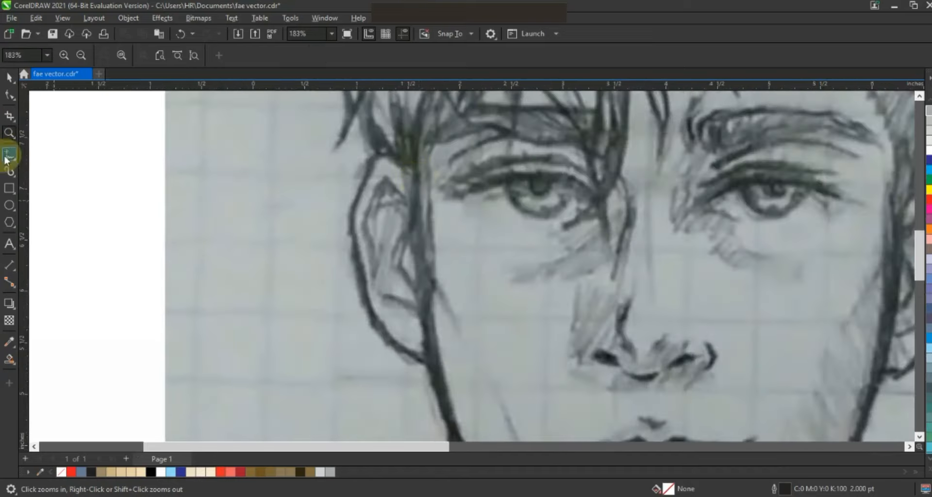
{"action": "left_click", "coordinate": [9, 154]}
{"action": "left_click", "coordinate": [403, 172]}
{"action": "double_click", "coordinate": [423, 361]}
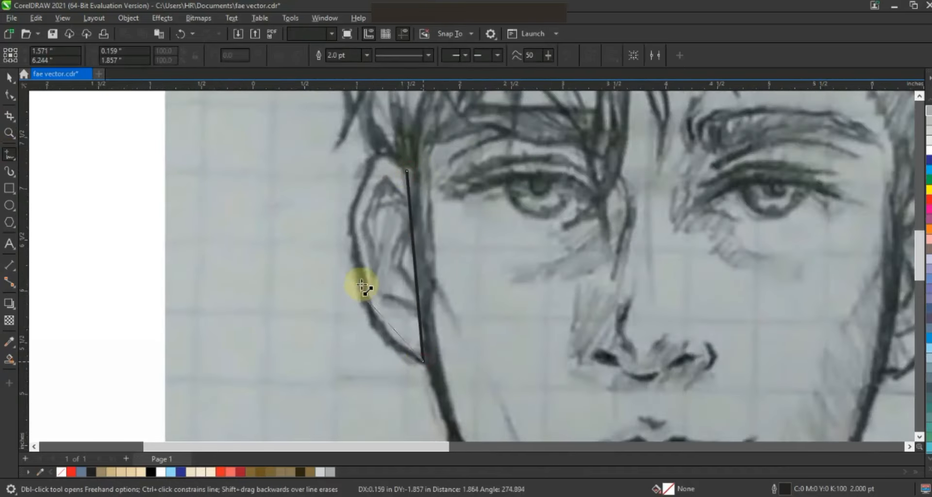
{"action": "double_click", "coordinate": [362, 280]}
{"action": "double_click", "coordinate": [365, 184]}
{"action": "left_click", "coordinate": [403, 171]}
{"action": "key", "text": "F10"}
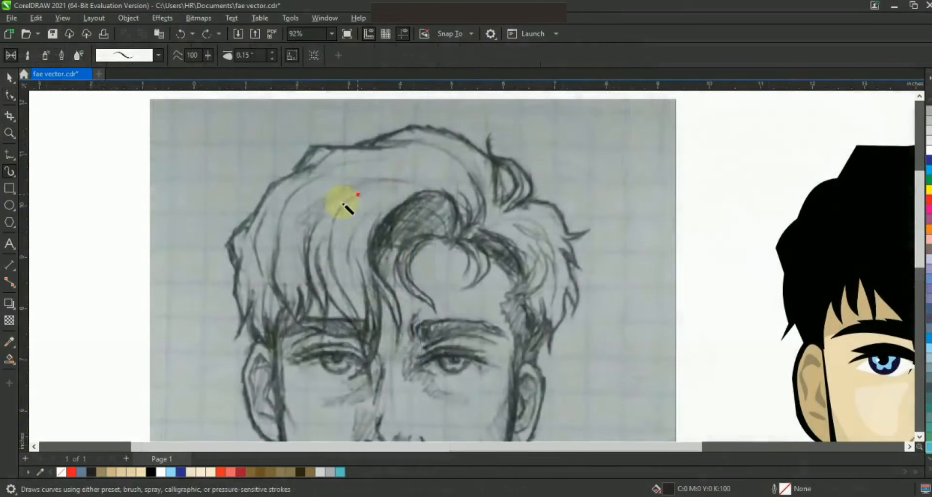
Step: Draw tapered Artistic Media strokes 0.15 inches wide along the sketched hair strands, from the fringe to the crown and sides
{"action": "left_click_drag", "start_coordinate": [361, 320], "coordinate": [358, 194]}
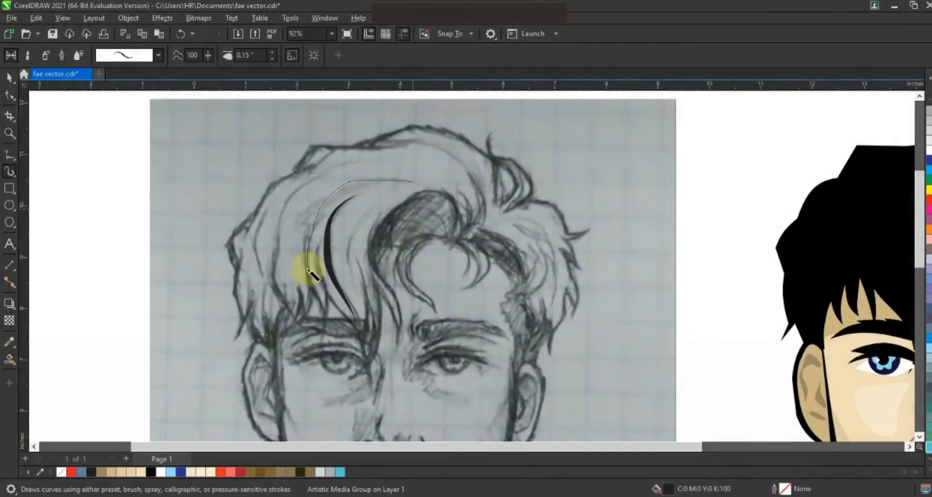
{"action": "left_click_drag", "start_coordinate": [307, 269], "coordinate": [305, 297]}
{"action": "left_click_drag", "start_coordinate": [394, 301], "coordinate": [398, 316]}
{"action": "left_click_drag", "start_coordinate": [388, 266], "coordinate": [389, 268]}
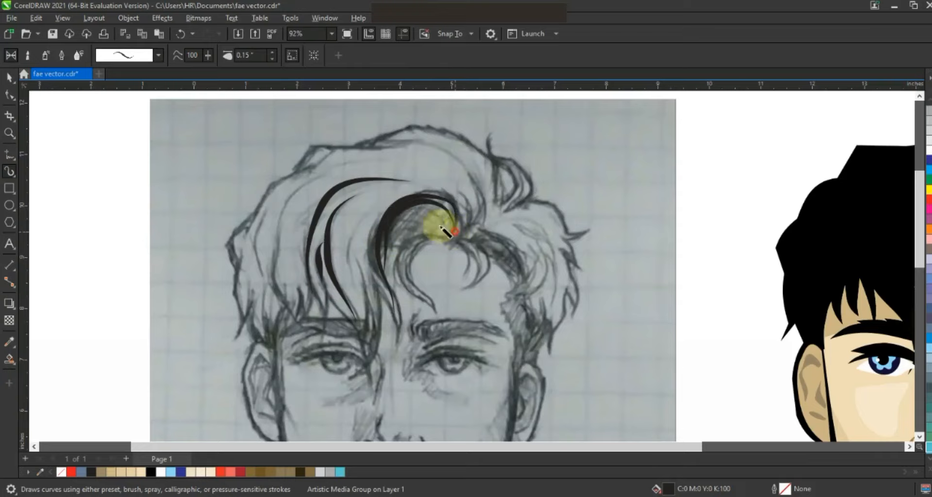
{"action": "mouse_move", "coordinate": [452, 251]}
{"action": "left_mouse_down"}
{"action": "mouse_move", "coordinate": [463, 188]}
{"action": "mouse_move", "coordinate": [461, 229]}
{"action": "mouse_move", "coordinate": [475, 178]}
{"action": "mouse_move", "coordinate": [462, 230]}
{"action": "mouse_move", "coordinate": [487, 196]}
{"action": "mouse_move", "coordinate": [470, 232]}
{"action": "mouse_move", "coordinate": [497, 232]}
{"action": "mouse_move", "coordinate": [521, 267]}
{"action": "left_mouse_up"}
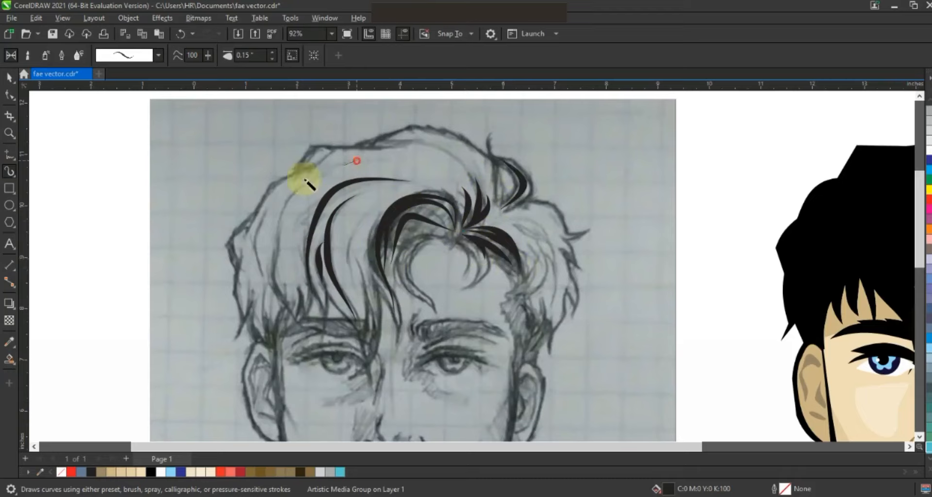
{"action": "left_click_drag", "start_coordinate": [290, 309], "coordinate": [292, 313]}
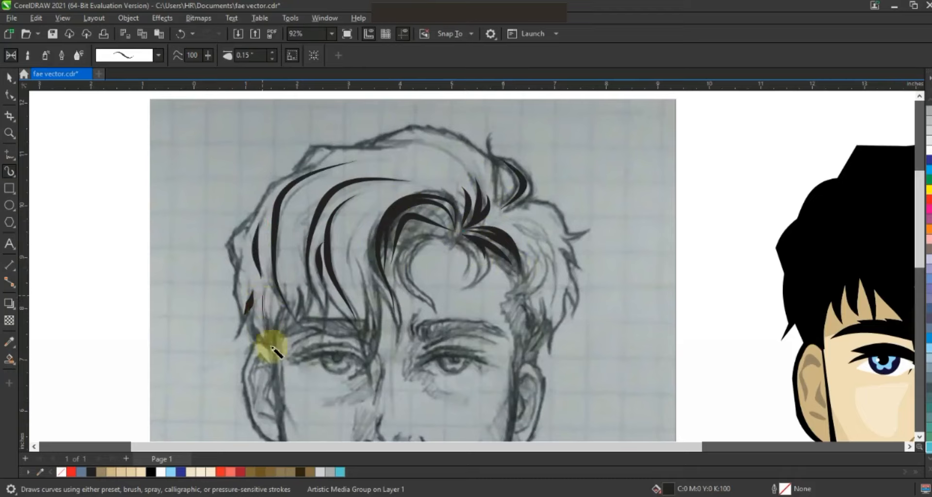
{"action": "left_click_drag", "start_coordinate": [376, 156], "coordinate": [359, 154]}
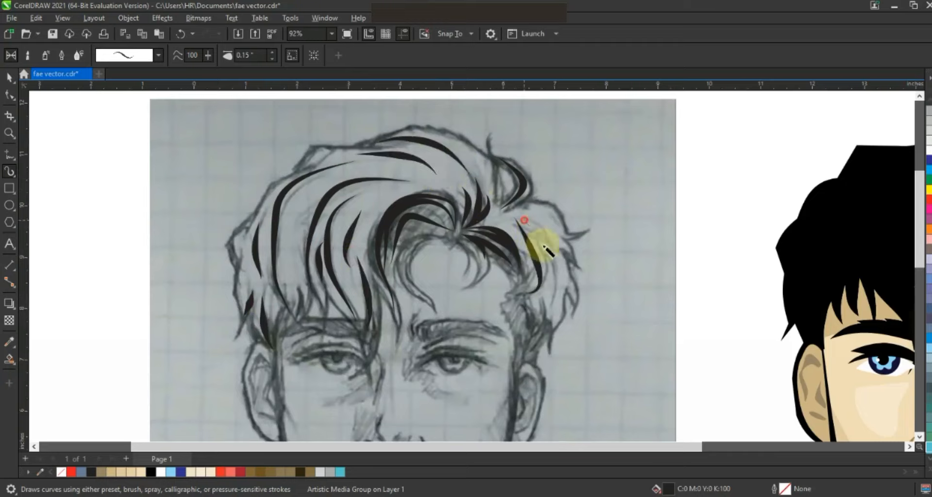
{"action": "left_click_drag", "start_coordinate": [538, 221], "coordinate": [543, 317]}
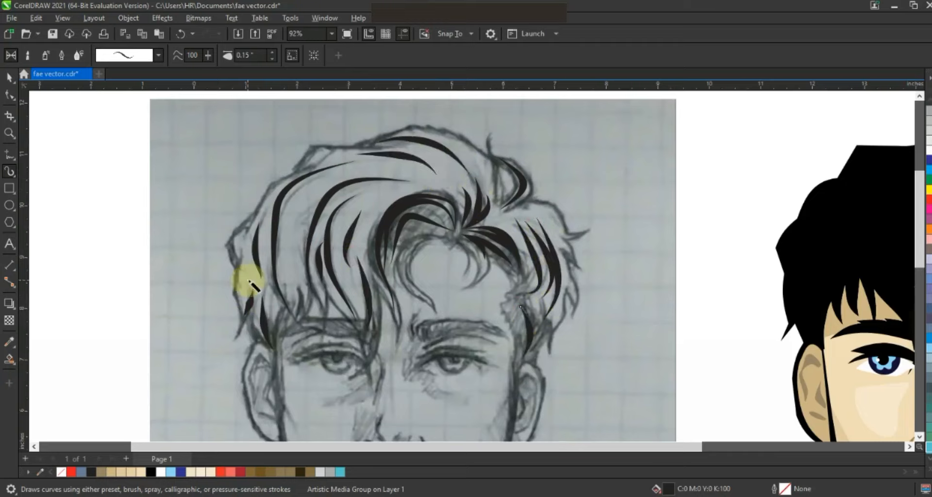
Step: Select all the hair strokes on the sketch and move them onto the vector figure's hair
{"action": "left_click", "coordinate": [9, 78]}
{"action": "key", "text": "F3"}
{"action": "key", "text": "Escape"}
{"action": "left_click_drag", "start_coordinate": [201, 138], "coordinate": [501, 296]}
{"action": "left_click_drag", "start_coordinate": [396, 204], "coordinate": [667, 198]}
{"action": "scroll", "coordinate": [664, 205], "scroll_direction": "down", "scroll_amount": 1}
Step: Delete the leftover tracing curves on the sketch's collar area and move the sketch picture away from the vector portrait
{"action": "key", "text": "Escape"}
{"action": "left_click_drag", "start_coordinate": [763, 352], "coordinate": [612, 160]}
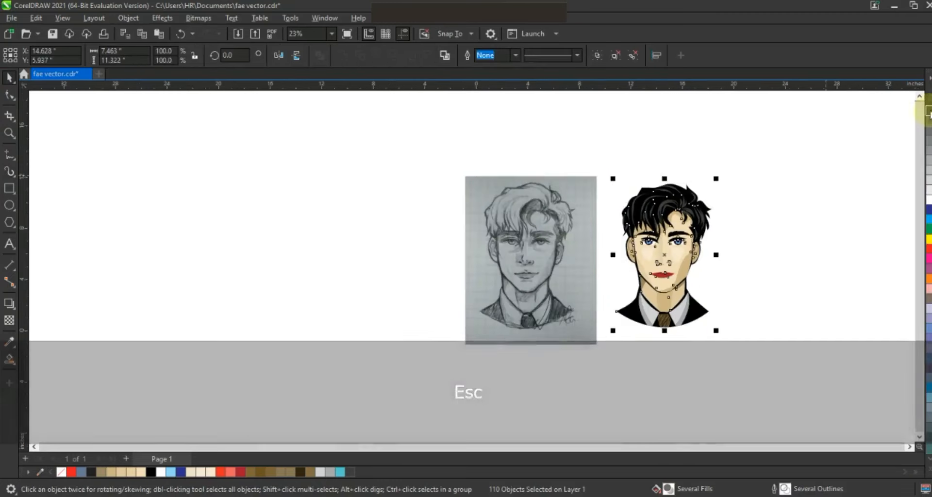
{"action": "left_click", "coordinate": [323, 247]}
{"action": "left_click", "coordinate": [528, 317], "text": "ctrl"}
{"action": "left_click", "coordinate": [530, 317], "text": "ctrl"}
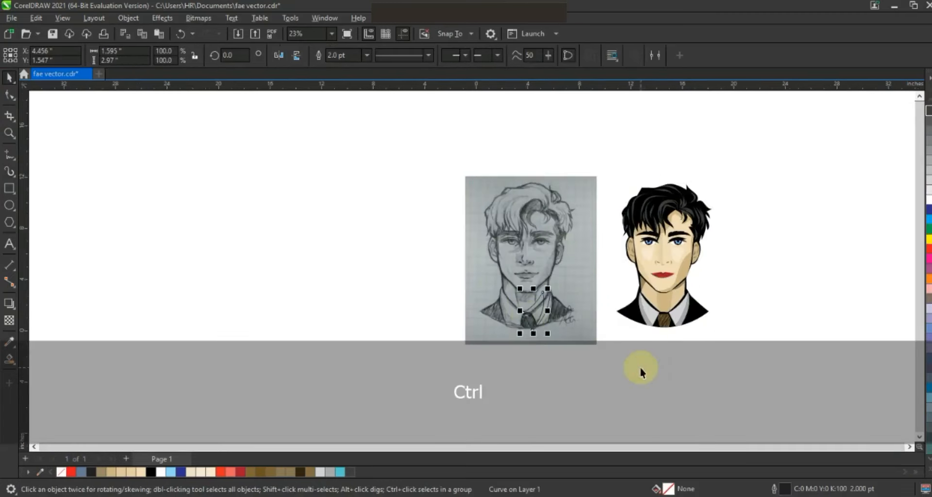
{"action": "left_click_drag", "start_coordinate": [638, 365], "coordinate": [439, 286]}
{"action": "key", "text": "Delete"}
{"action": "left_click", "coordinate": [767, 317]}
{"action": "left_click_drag", "start_coordinate": [544, 262], "coordinate": [475, 263]}
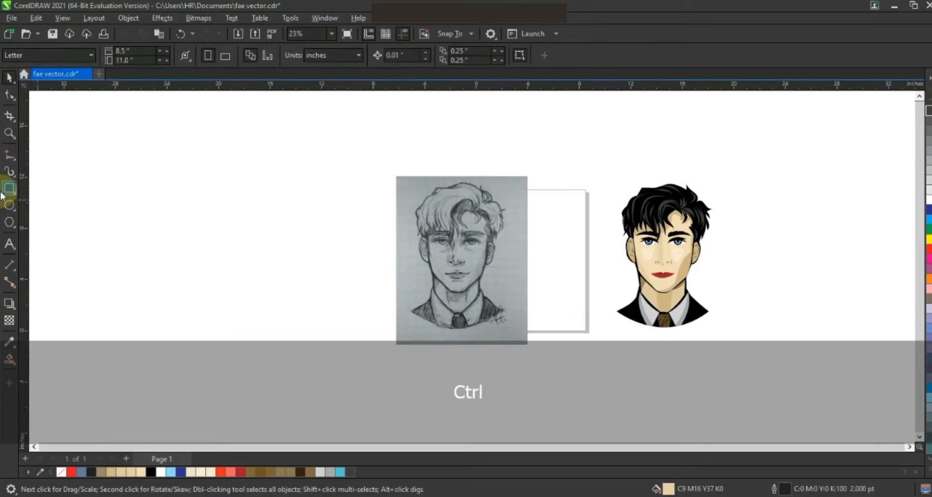
Step: Draw a circle about 12.5 inches wide over the portrait, fill it slate blue (C40 M20 Y0 K40), and send it to the back
{"action": "left_click", "coordinate": [9, 205]}
{"action": "left_click_drag", "start_coordinate": [586, 163], "coordinate": [670, 324]}
{"action": "key", "text": "space"}
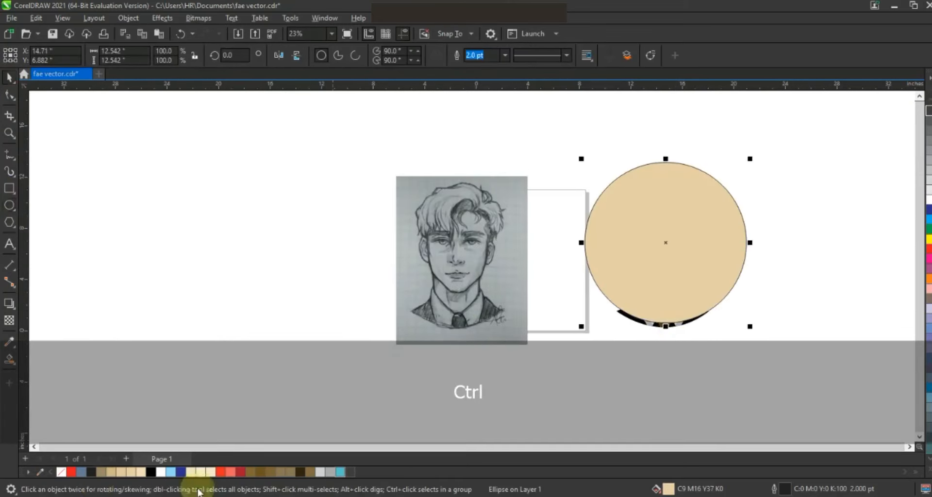
{"action": "left_click", "coordinate": [81, 472]}
{"action": "key", "text": "shift+Page_Down"}
Step: Scale the blue circle to about 11.5 inches and position it around the portrait so the shoulders meet its lower edge
{"action": "left_click_drag", "start_coordinate": [732, 225], "coordinate": [729, 224]}
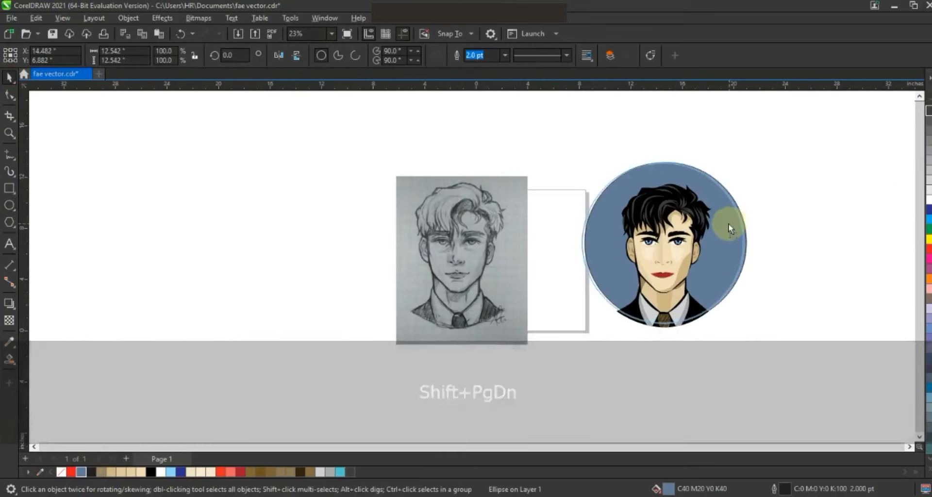
{"action": "left_click_drag", "start_coordinate": [747, 158], "coordinate": [741, 165]}
{"action": "left_click_drag", "start_coordinate": [725, 240], "coordinate": [727, 248]}
Step: PowerClip the whole vector portrait inside the blue circle and remove the circle's outline
{"action": "left_click_drag", "start_coordinate": [745, 349], "coordinate": [592, 181]}
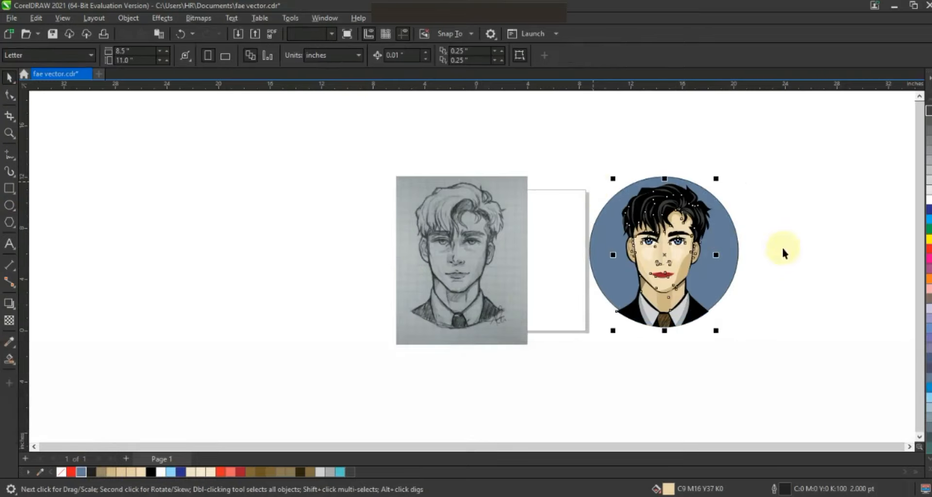
{"action": "right_click", "coordinate": [668, 193]}
{"action": "left_click", "coordinate": [703, 343]}
{"action": "left_click", "coordinate": [730, 307]}
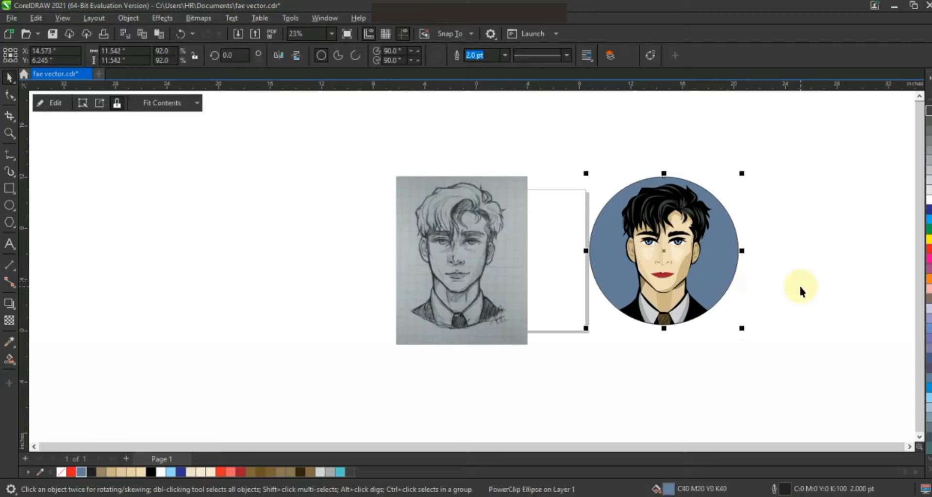
{"action": "left_click", "coordinate": [707, 364]}
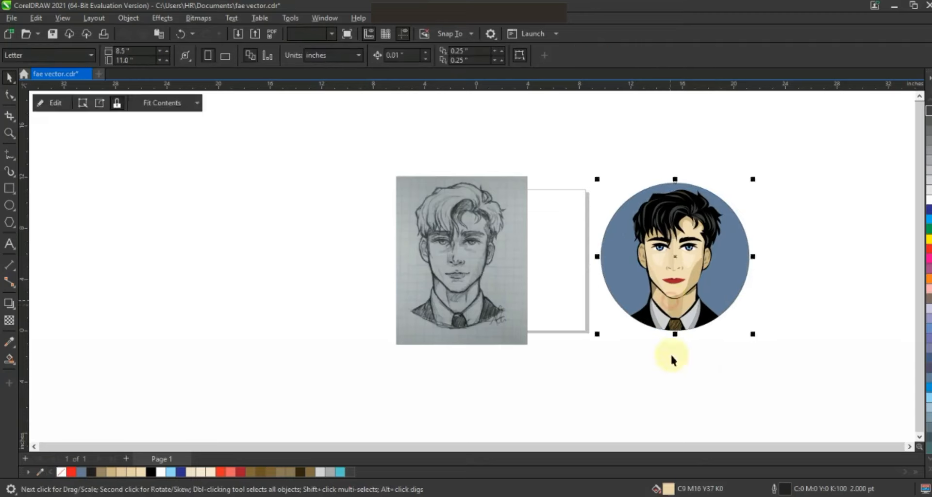
Step: Examine the finished circular portrait up close, and compare it with the original sketch
{"action": "left_click", "coordinate": [646, 296]}
{"action": "key", "text": "shift+F2"}
{"action": "key", "text": "Escape"}
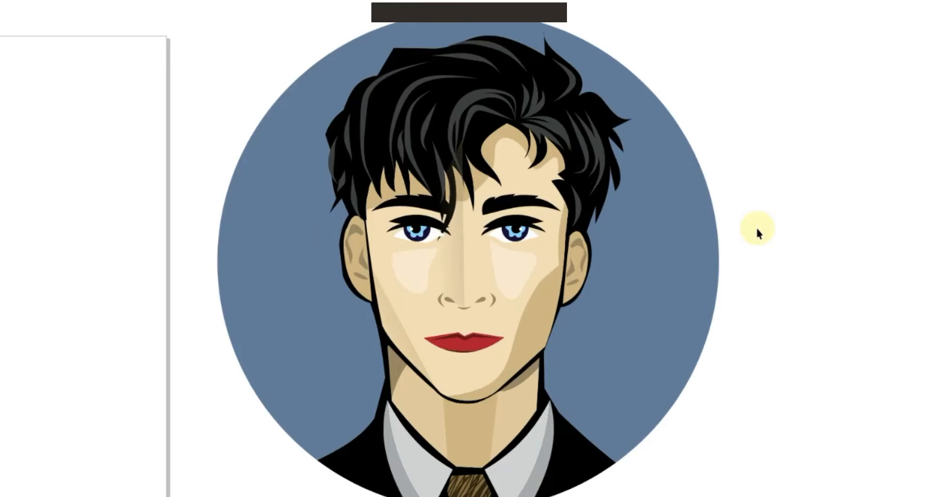
{"action": "key", "text": "F3"}
{"action": "key", "text": "F3"}
{"action": "left_click_drag", "start_coordinate": [728, 312], "coordinate": [412, 174]}
{"action": "key", "text": "shift+F2"}
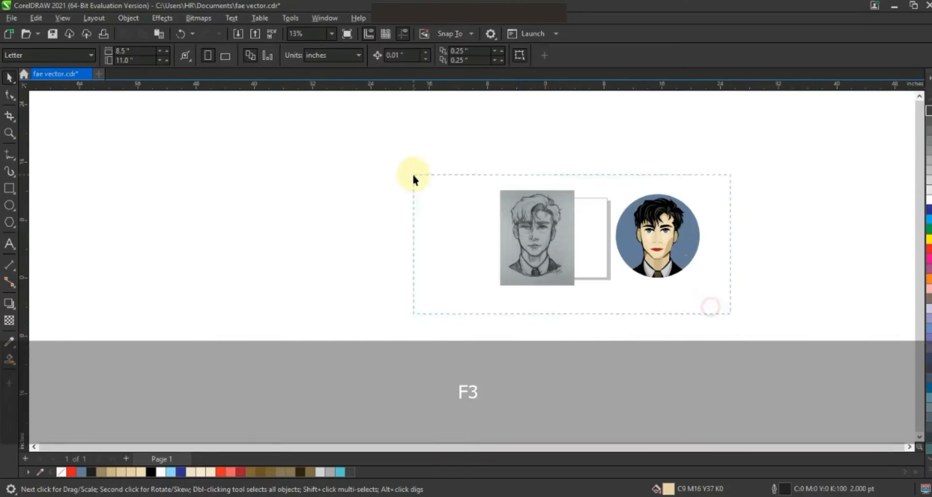
{"action": "key", "text": "Escape"}
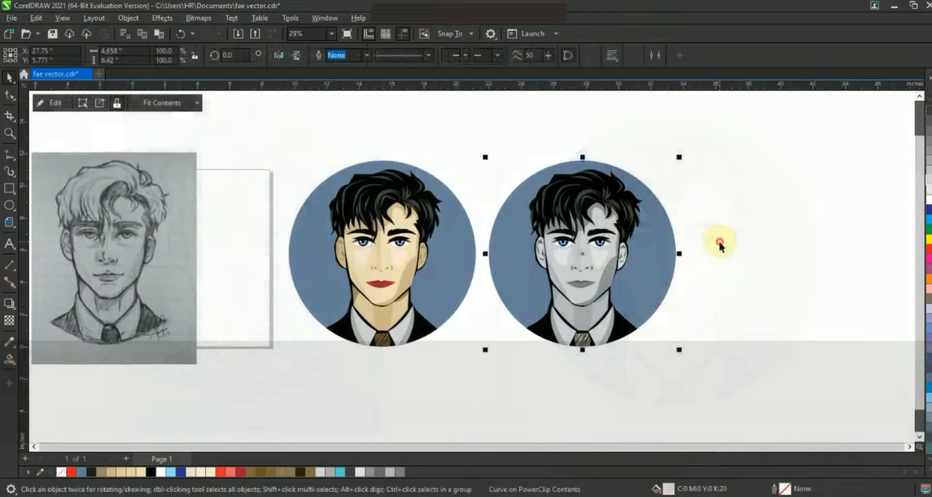
Step: Recolour the greyscale portrait copy's circle background, trying Ice Blue and settling on turquoise, and view both portraits together
{"action": "key", "text": "F3"}
{"action": "key", "text": "Escape"}
{"action": "left_click", "coordinate": [649, 285]}
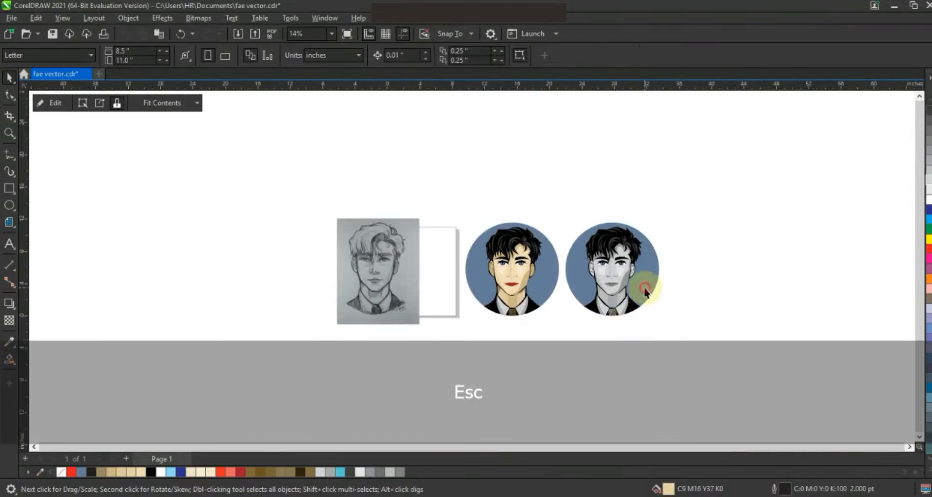
{"action": "left_click", "coordinate": [171, 472]}
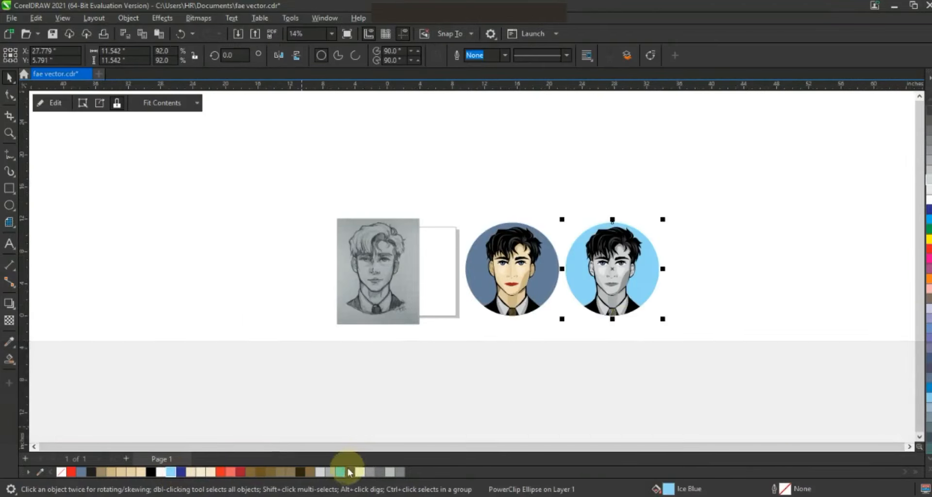
{"action": "left_click", "coordinate": [341, 472]}
{"action": "left_click", "coordinate": [43, 216]}
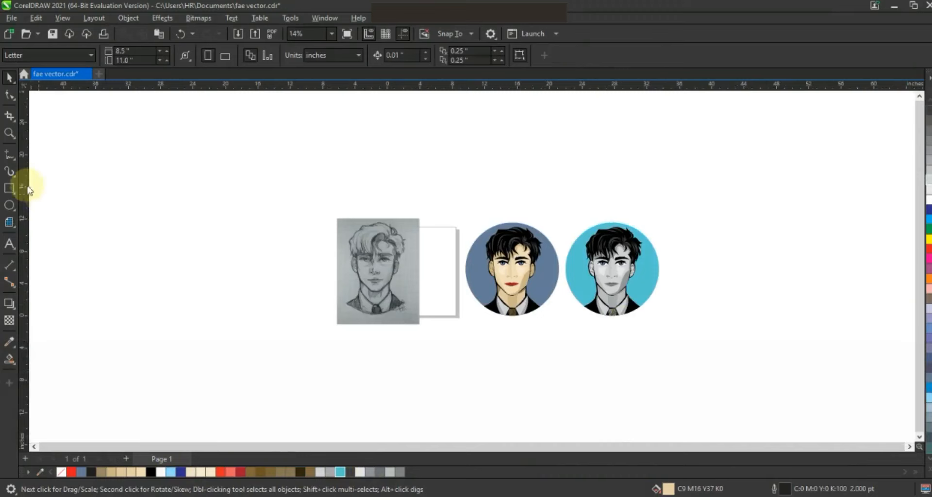
{"action": "left_click", "coordinate": [14, 136]}
{"action": "left_click_drag", "start_coordinate": [391, 202], "coordinate": [691, 346]}
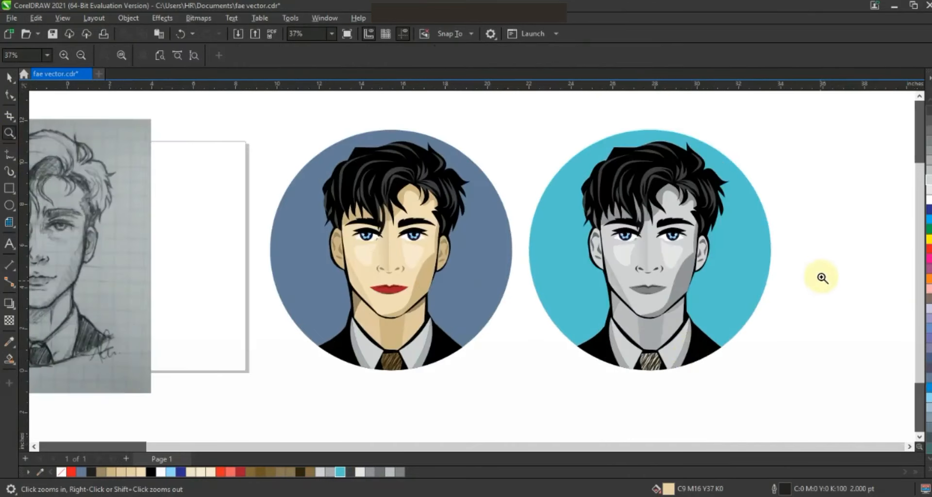